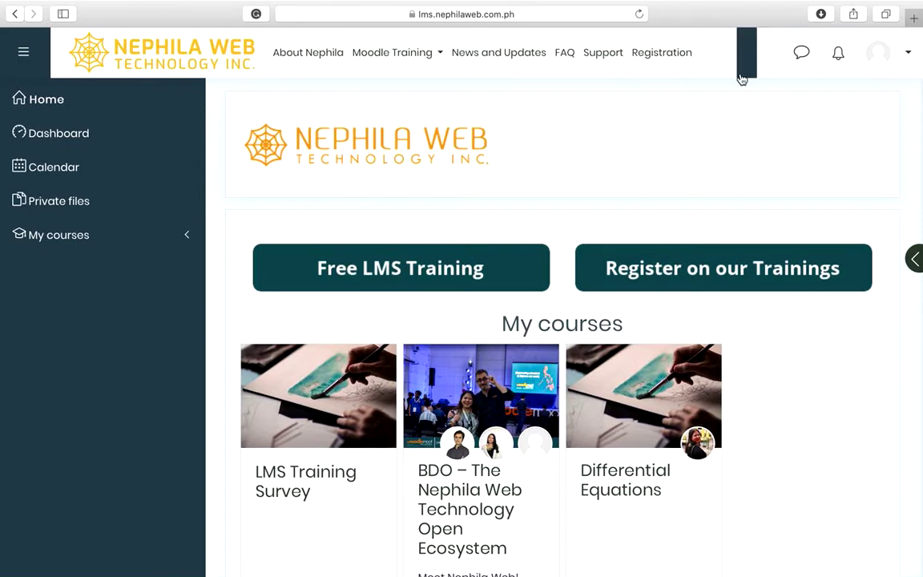
Go to the site's course categories page at lms.nephilaweb.com.ph/course/
{"action": "left_click", "coordinate": [548, 19]}
{"action": "left_click", "coordinate": [494, 16]}
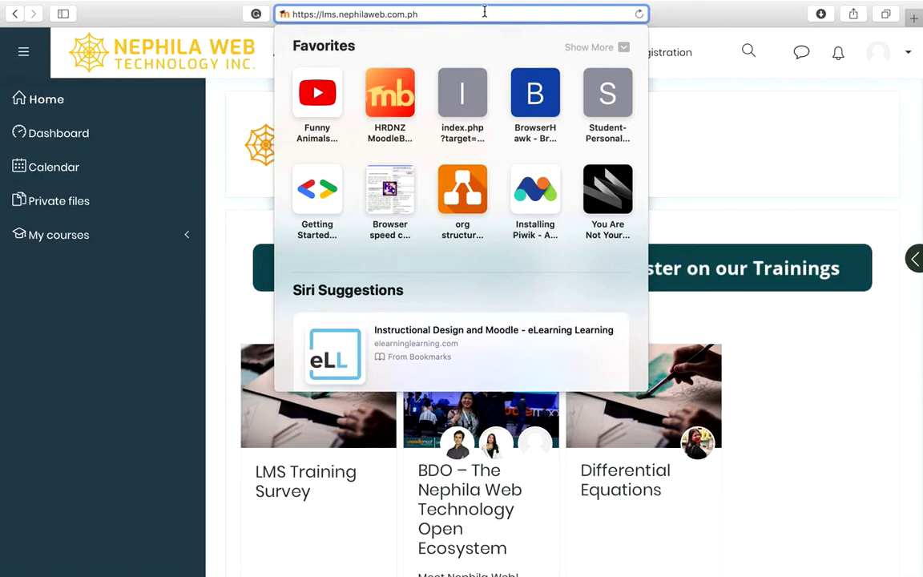
{"action": "type", "text": "/"}
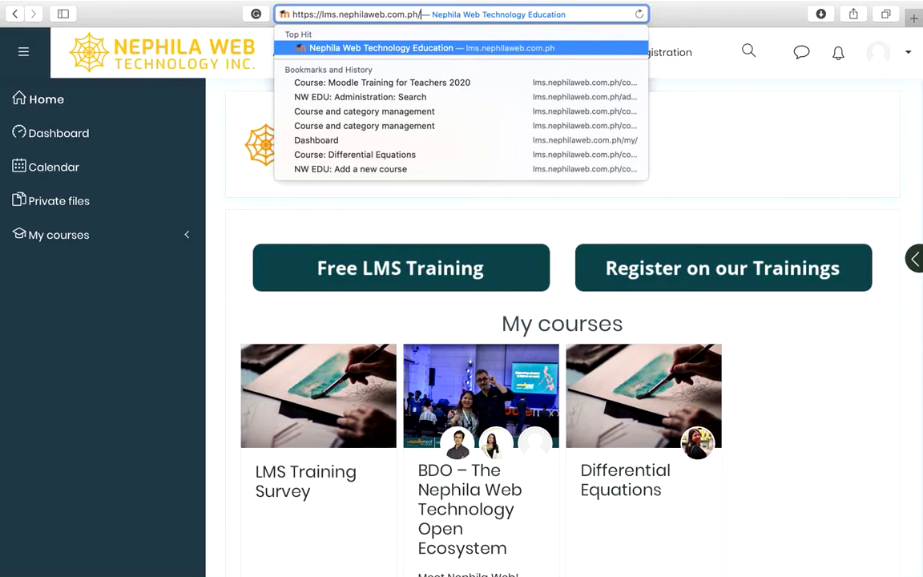
{"action": "type", "text": "course/"}
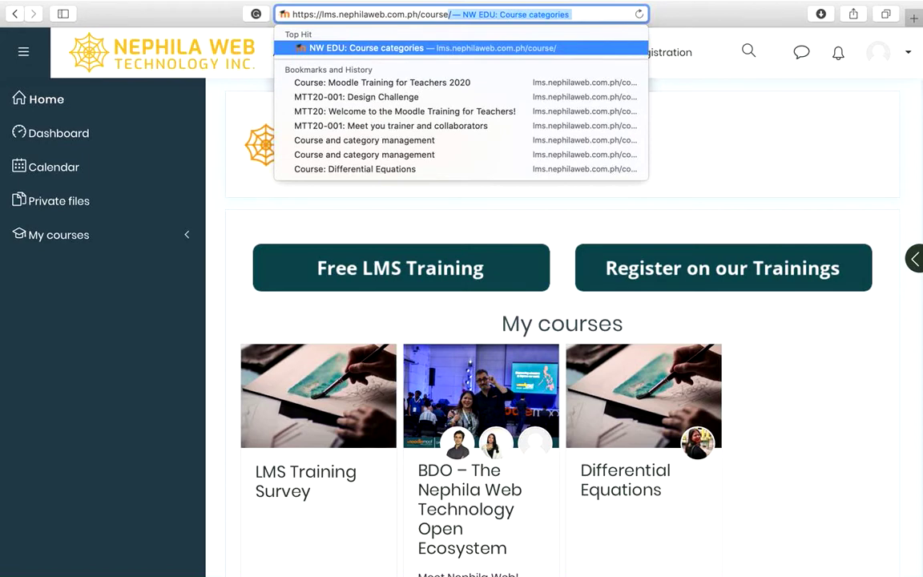
{"action": "key", "text": "Return"}
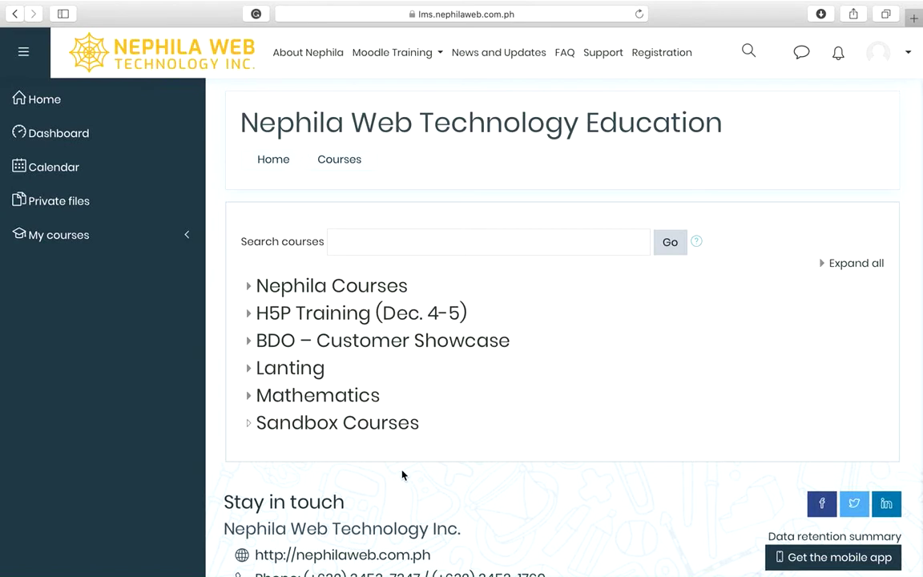
Open the Sandbox Courses category and start adding a new course to it
{"action": "left_click", "coordinate": [301, 430]}
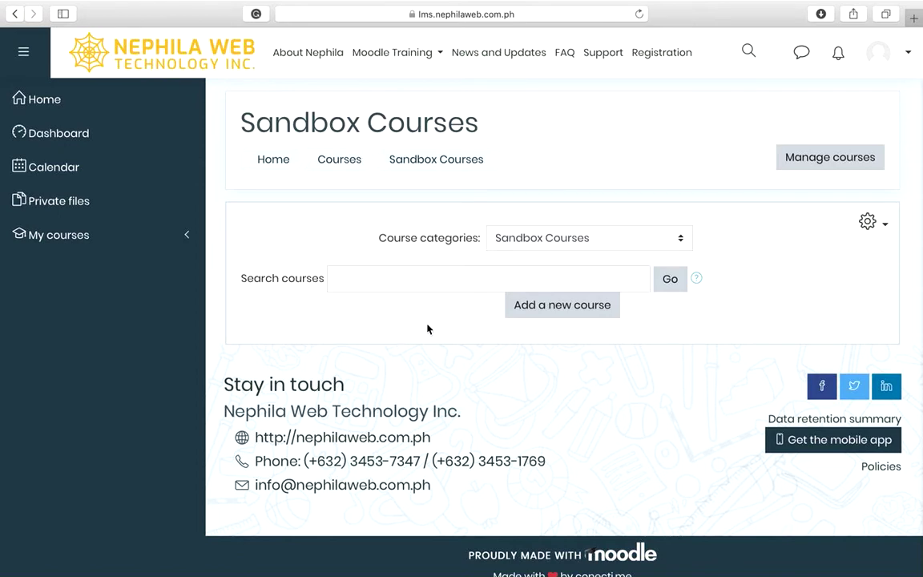
{"action": "scroll", "coordinate": [428, 330], "scroll_direction": "up", "scroll_amount": 1}
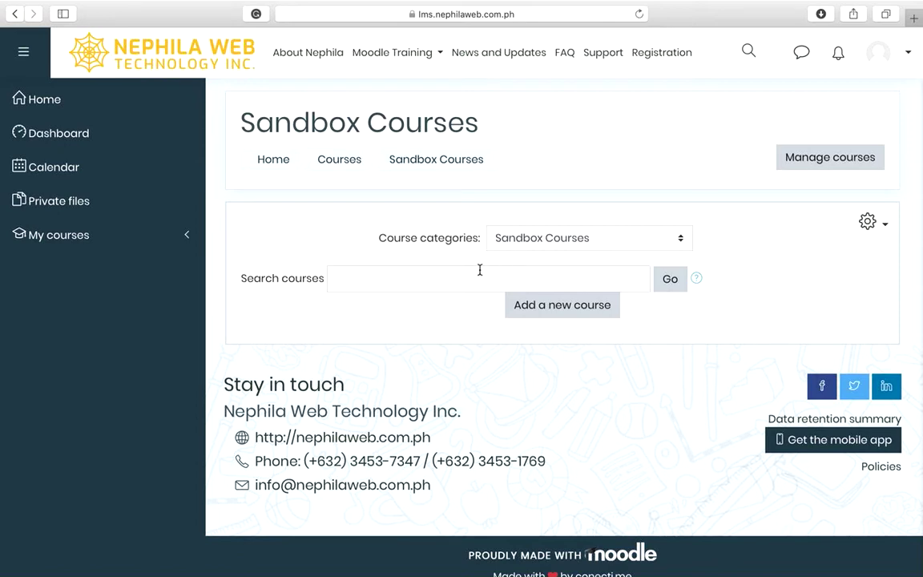
{"action": "left_click", "coordinate": [540, 311]}
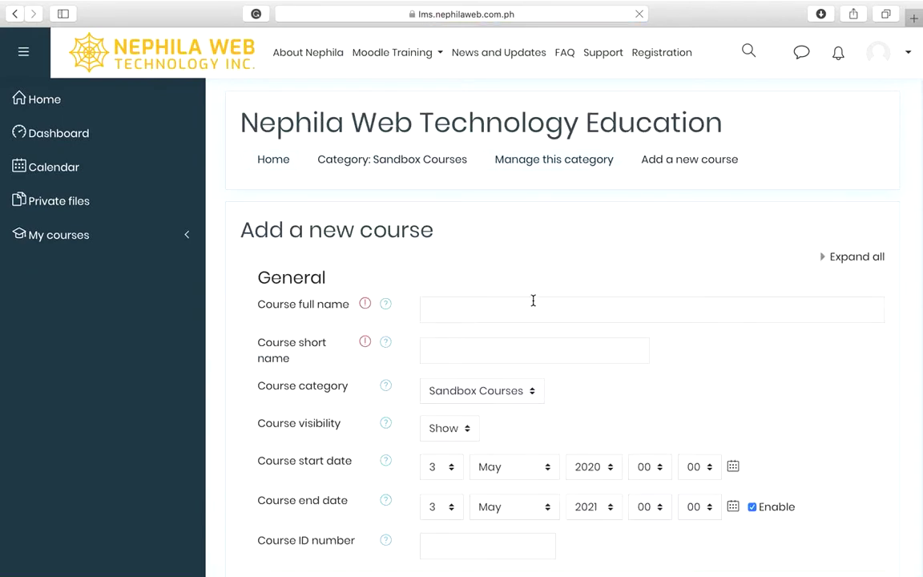
Look through the new course form's sections and check the options under Course format
{"action": "left_click", "coordinate": [499, 309]}
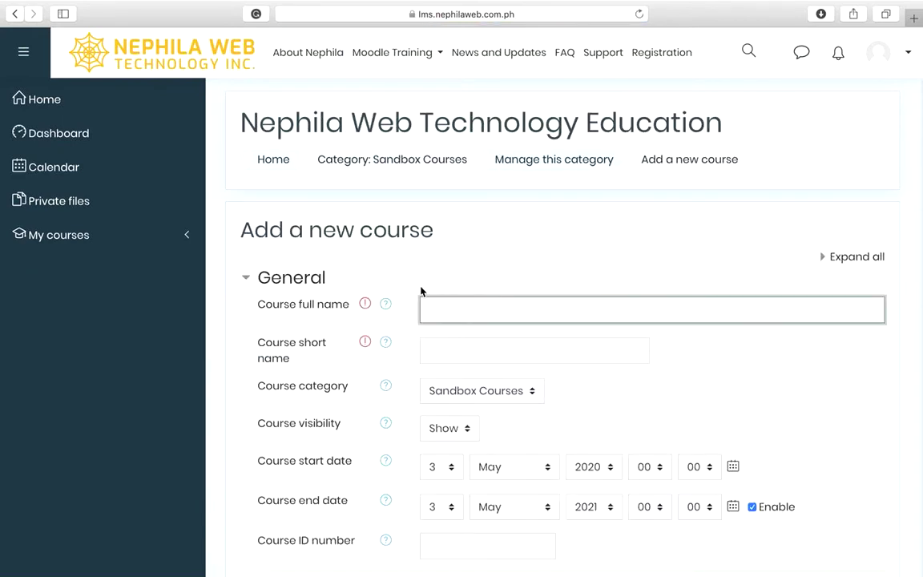
{"action": "scroll", "coordinate": [404, 265], "scroll_direction": "down", "scroll_amount": 3}
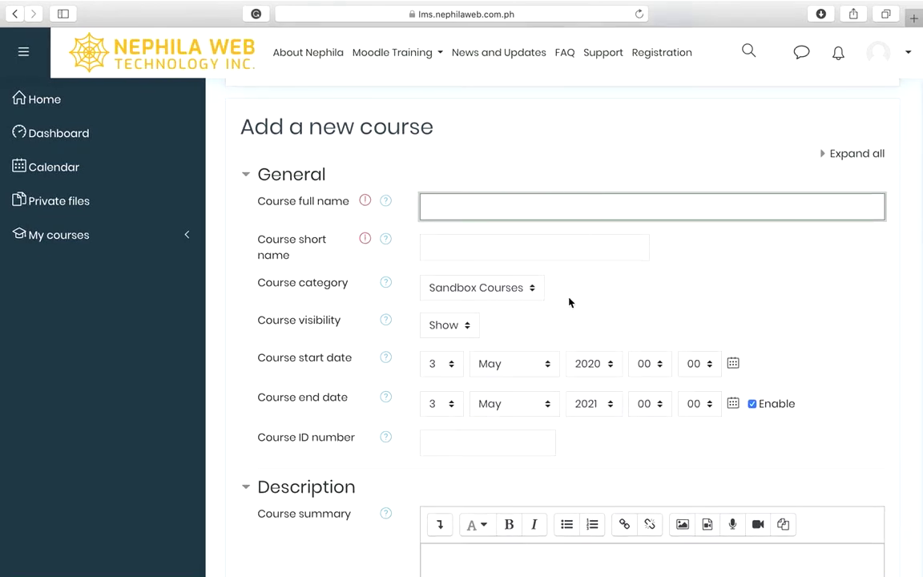
{"action": "scroll", "coordinate": [550, 330], "scroll_direction": "down", "scroll_amount": 10}
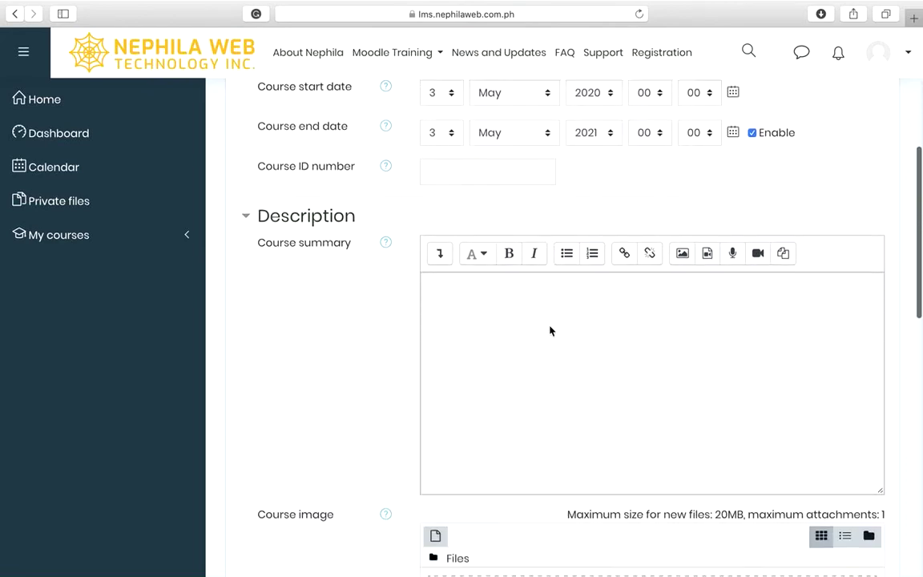
{"action": "scroll", "coordinate": [549, 330], "scroll_direction": "down", "scroll_amount": 10}
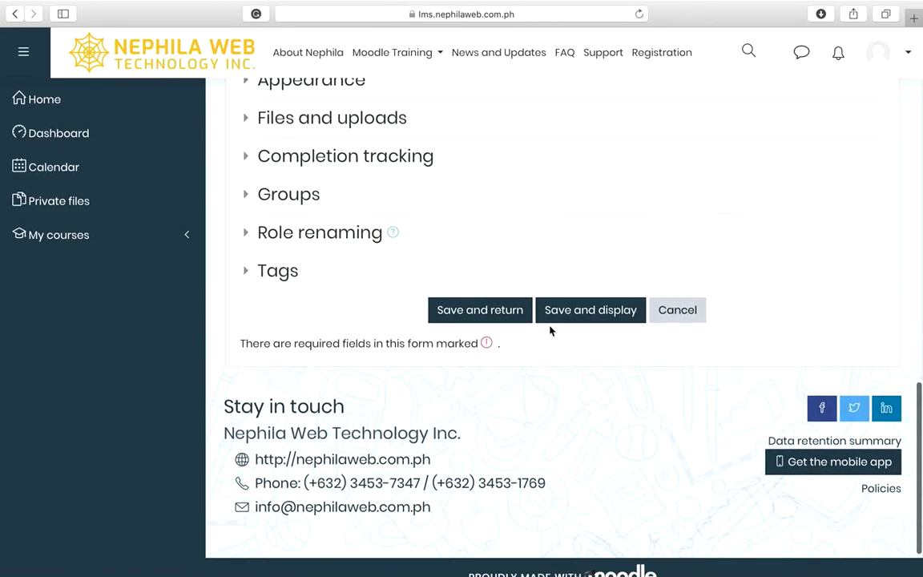
{"action": "scroll", "coordinate": [549, 330], "scroll_direction": "up", "scroll_amount": 3}
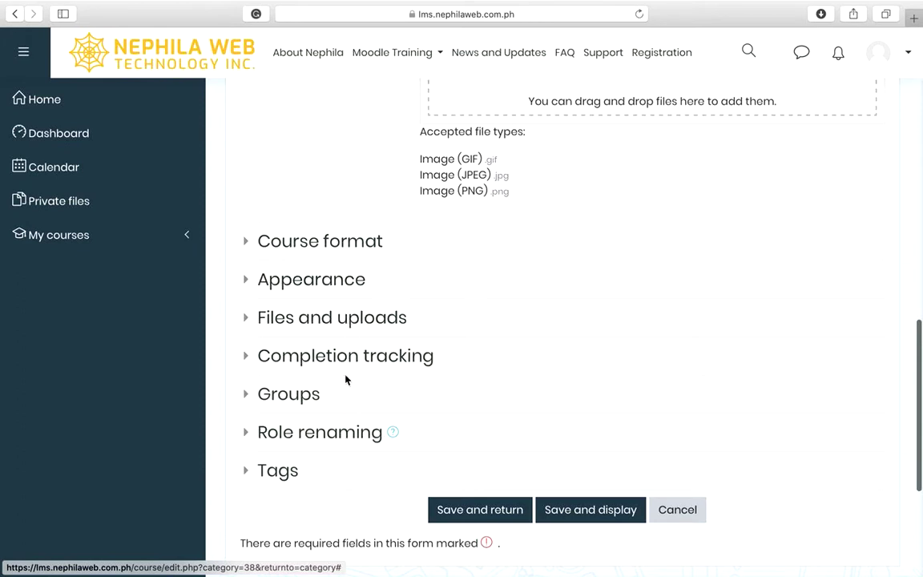
{"action": "scroll", "coordinate": [330, 240], "scroll_direction": "up", "scroll_amount": 1}
{"action": "left_click", "coordinate": [330, 254]}
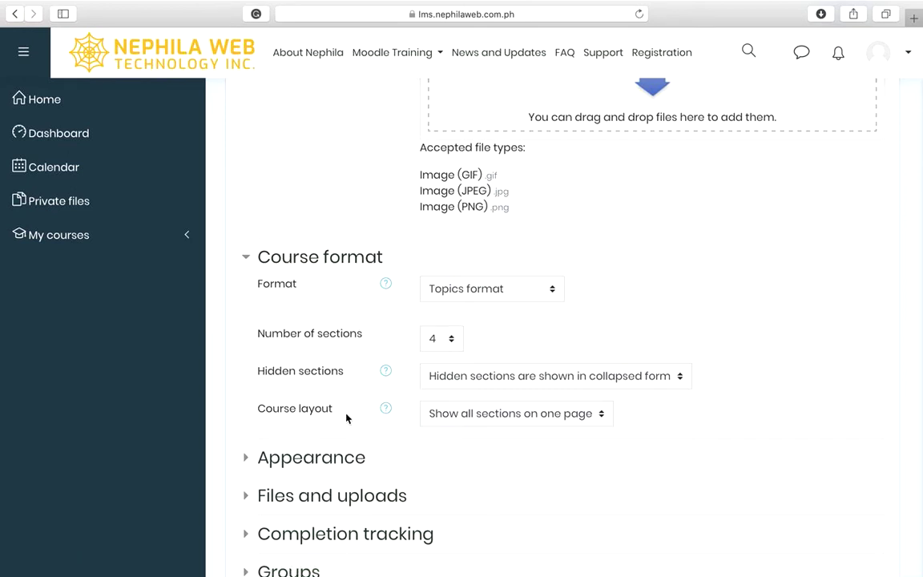
{"action": "left_click", "coordinate": [340, 257]}
{"action": "scroll", "coordinate": [338, 283], "scroll_direction": "up", "scroll_amount": 10}
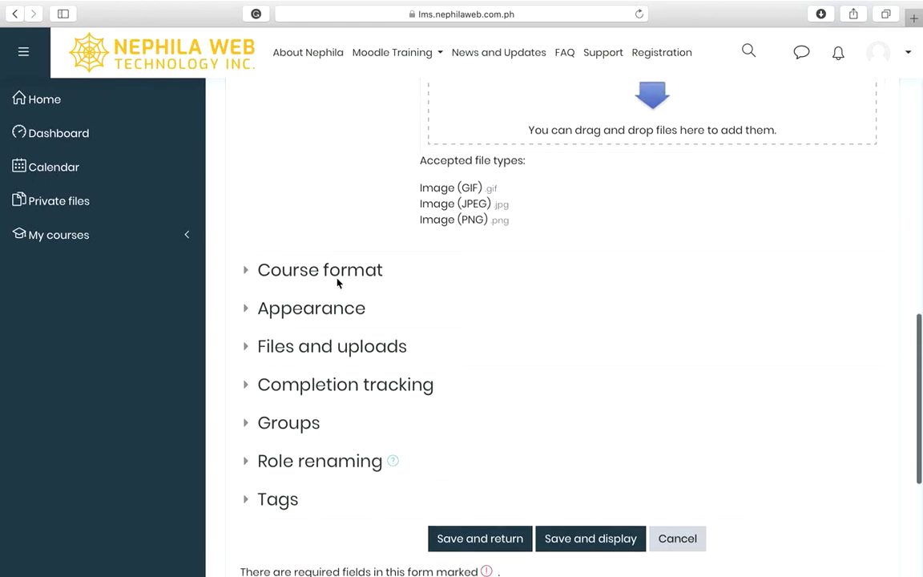
{"action": "scroll", "coordinate": [337, 283], "scroll_direction": "up", "scroll_amount": 6}
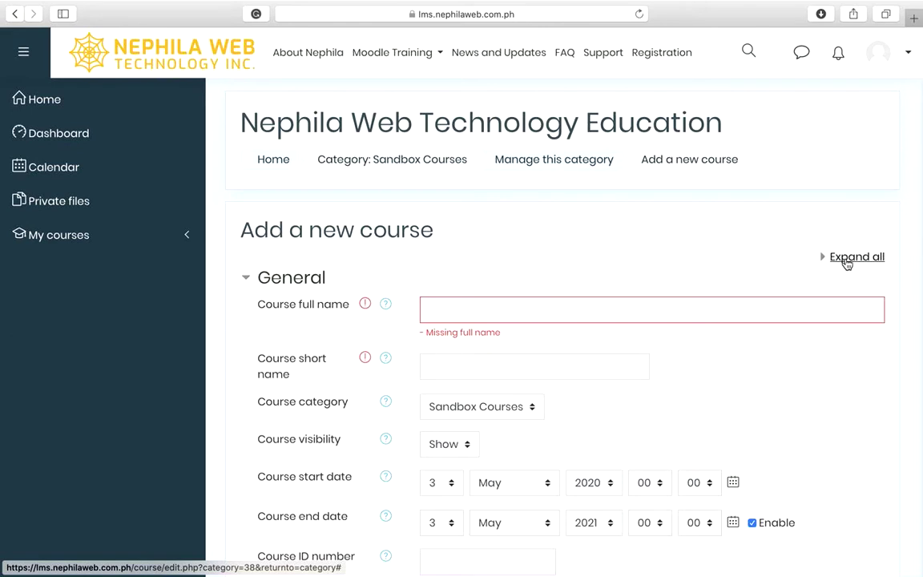
Expand all sections of the new course form and review the settings from General through Groups
{"action": "left_click", "coordinate": [846, 261]}
{"action": "scroll", "coordinate": [847, 264], "scroll_direction": "down", "scroll_amount": 4}
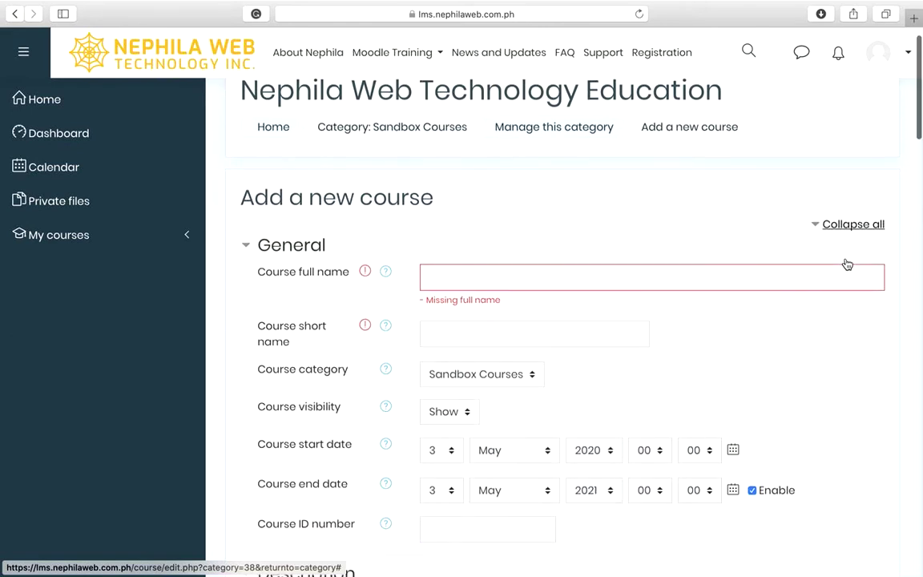
{"action": "scroll", "coordinate": [846, 264], "scroll_direction": "down", "scroll_amount": 10}
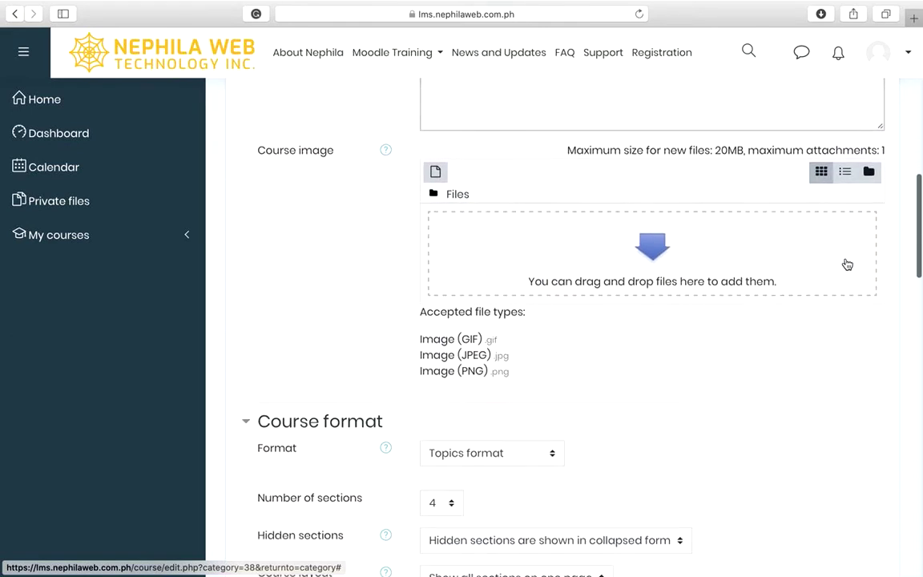
{"action": "scroll", "coordinate": [847, 264], "scroll_direction": "down", "scroll_amount": 5}
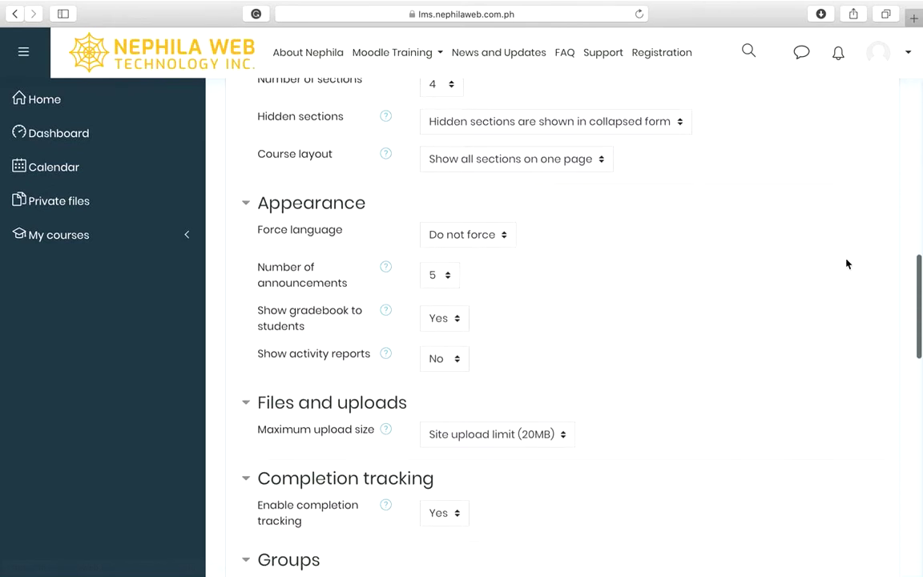
{"action": "scroll", "coordinate": [847, 264], "scroll_direction": "down", "scroll_amount": 3}
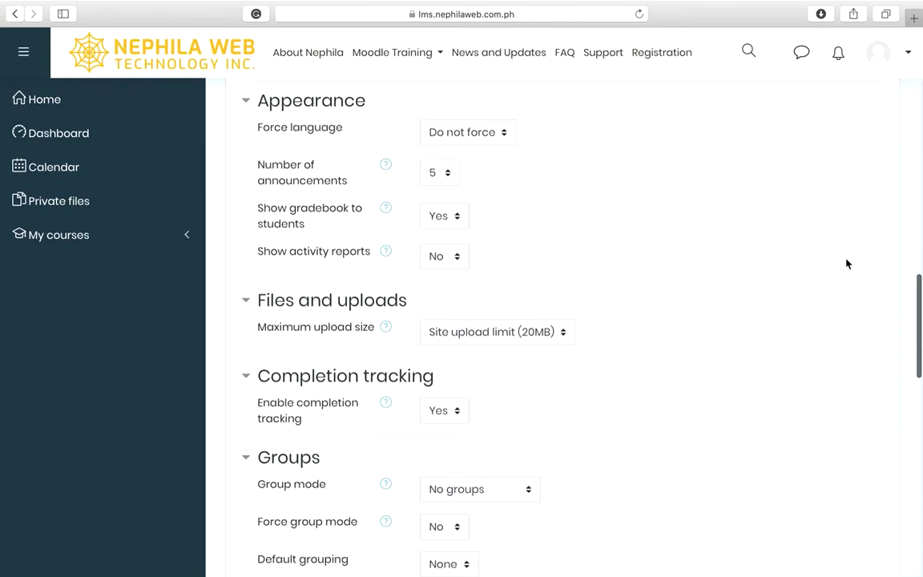
{"action": "scroll", "coordinate": [847, 264], "scroll_direction": "down", "scroll_amount": 1}
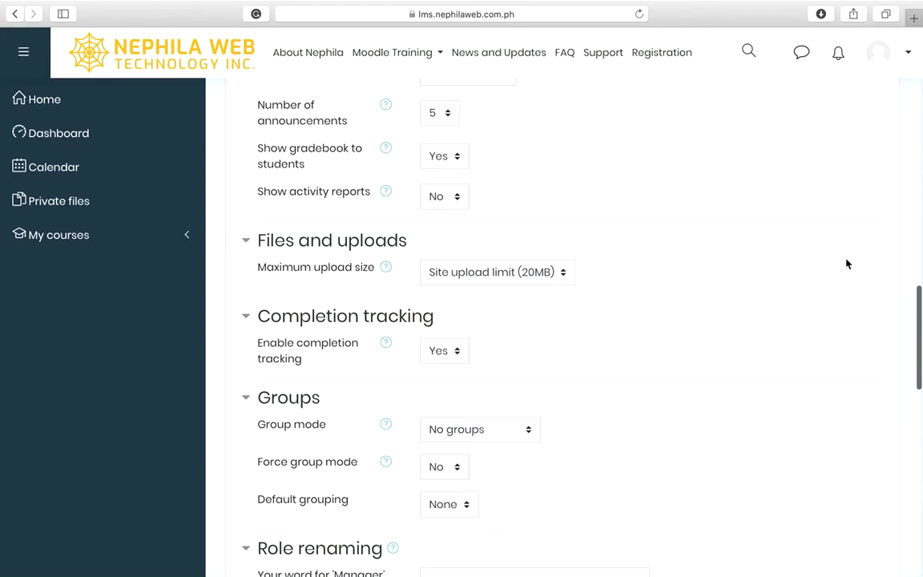
{"action": "scroll", "coordinate": [847, 264], "scroll_direction": "up", "scroll_amount": 15}
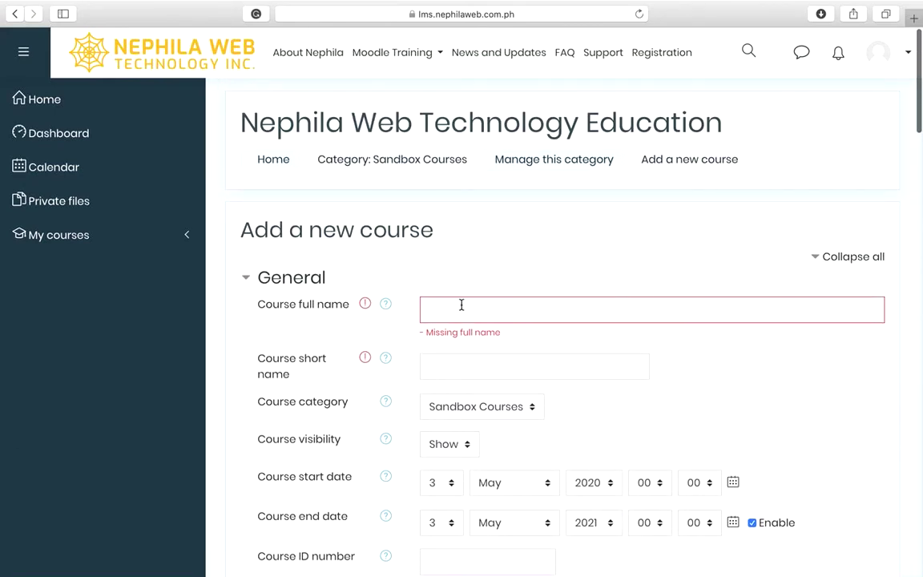
Enter "Moodle Learning Management System" as the course full name
{"action": "scroll", "coordinate": [461, 303], "scroll_direction": "down", "scroll_amount": 1}
{"action": "scroll", "coordinate": [462, 304], "scroll_direction": "down", "scroll_amount": 2}
{"action": "left_click", "coordinate": [470, 178]}
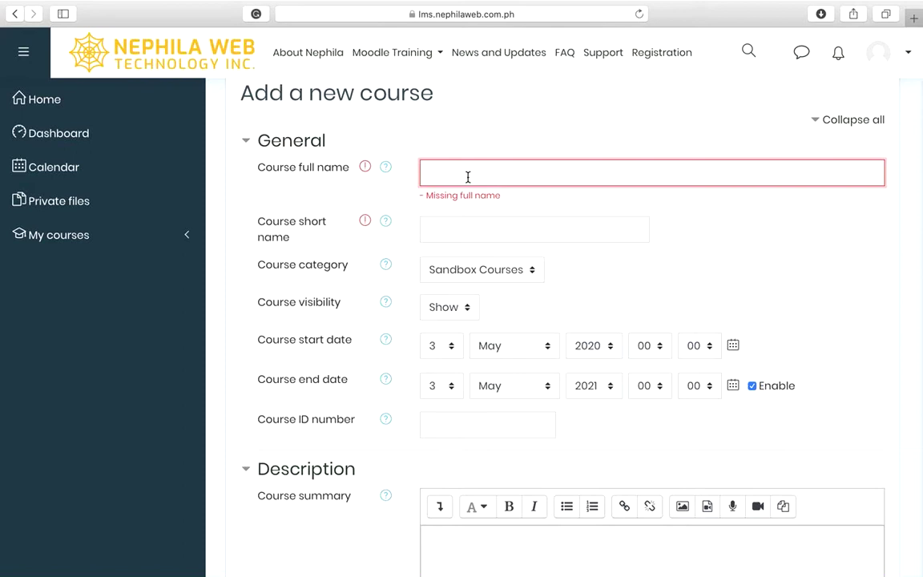
{"action": "type", "text": "Moodle Learning Mana"}
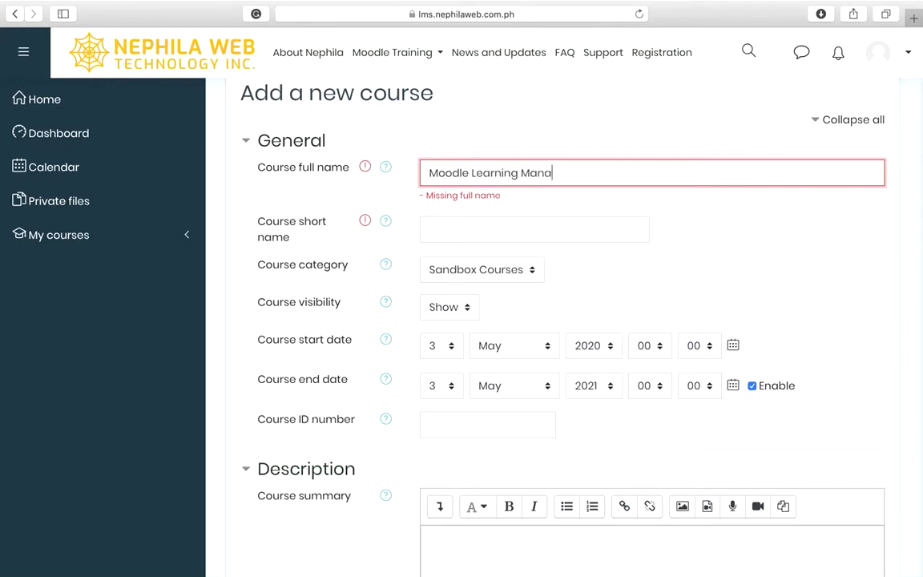
{"action": "type", "text": "gement Syste"}
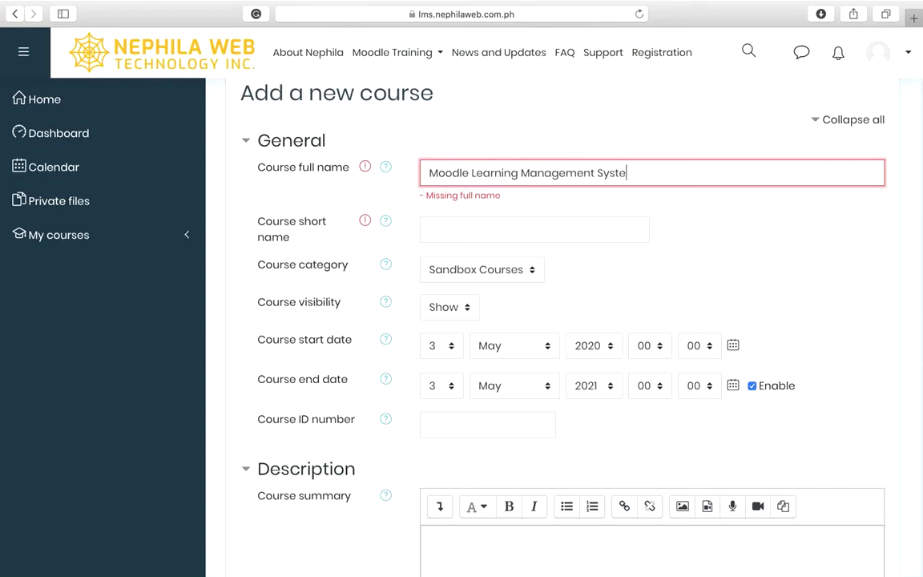
{"action": "type", "text": "m"}
{"action": "key", "text": "Tab"}
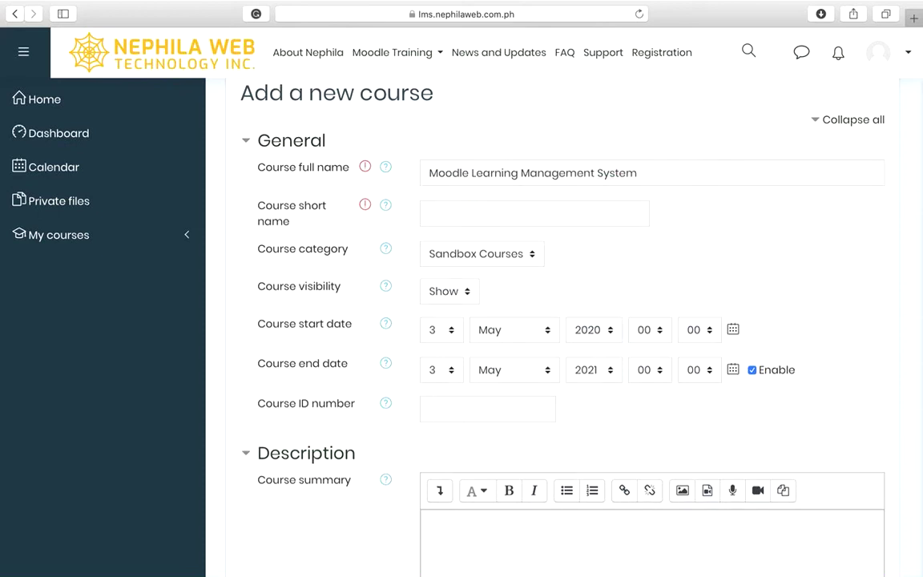
Enter "MLMs101" as the course short name
{"action": "left_click", "coordinate": [472, 218]}
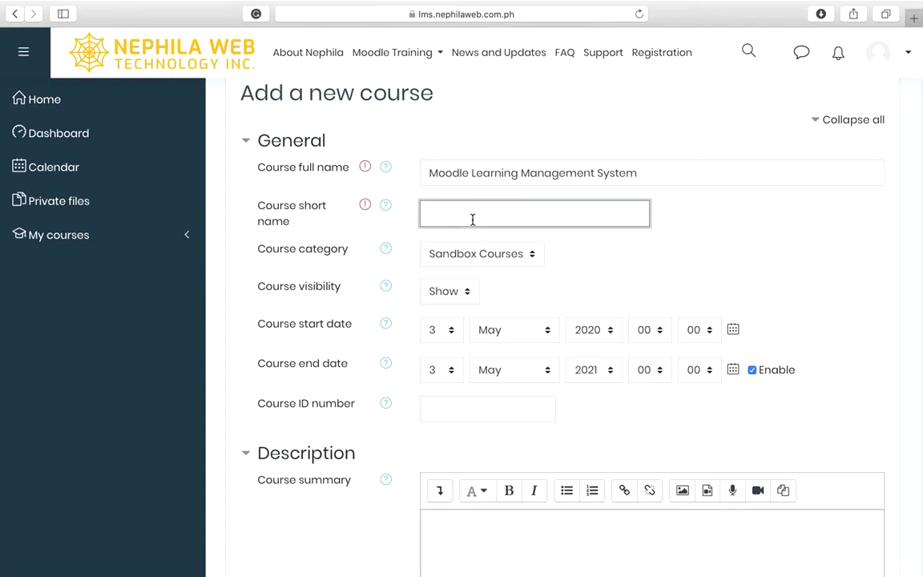
{"action": "type", "text": "MLSM"}
{"action": "type", "text": "101"}
{"action": "key", "text": "Right"}
{"action": "type", "text": "s"}
{"action": "left_click", "coordinate": [520, 294]}
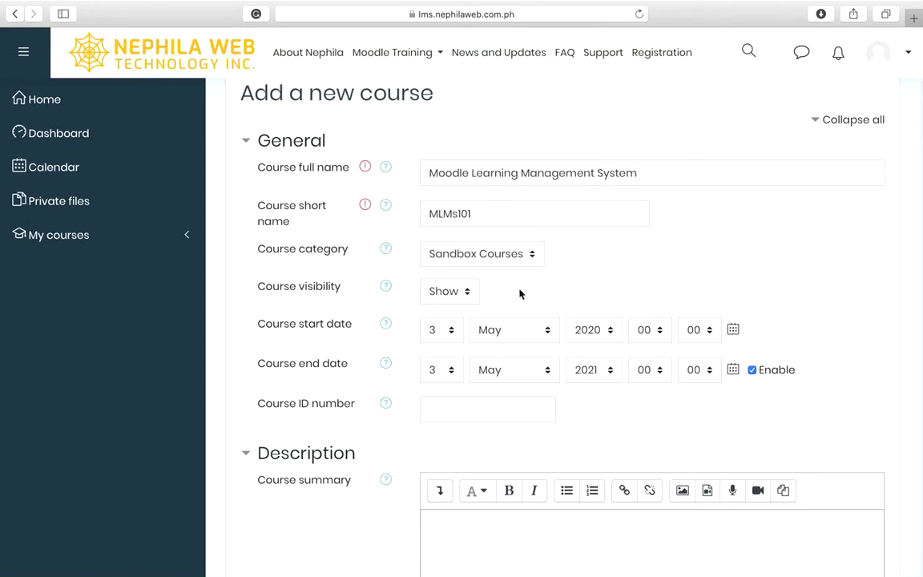
Examine the course start and end date choices and the Course ID number field without changing them
{"action": "scroll", "coordinate": [518, 293], "scroll_direction": "down", "scroll_amount": 3}
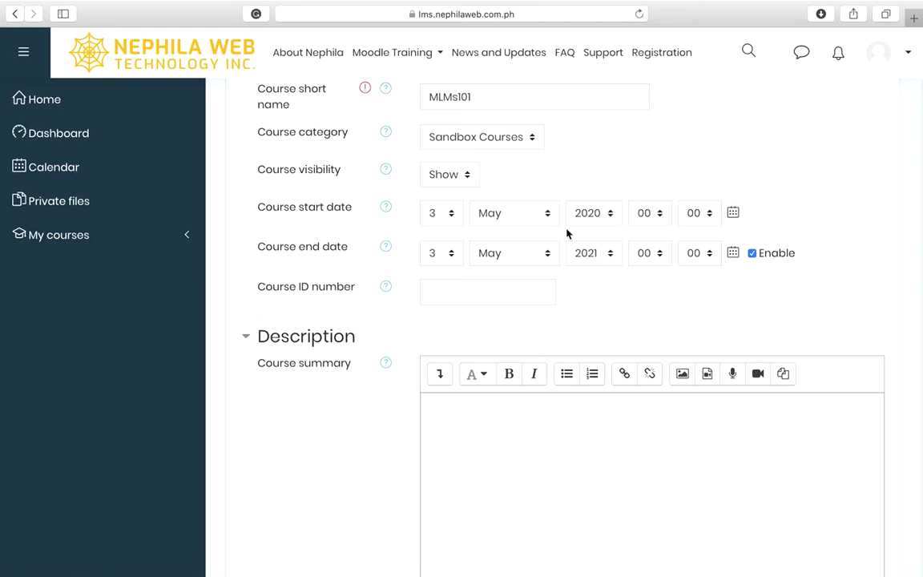
{"action": "left_click", "coordinate": [445, 224]}
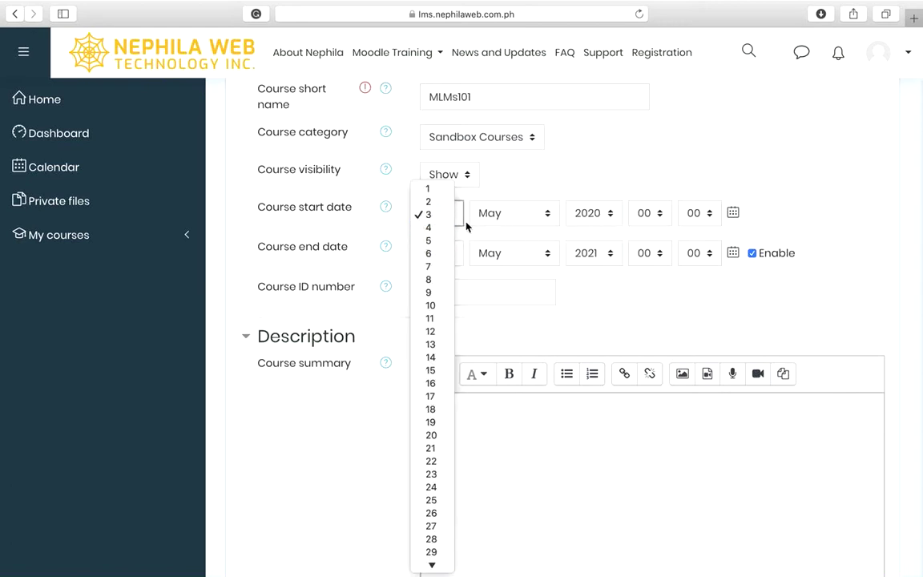
{"action": "left_click", "coordinate": [353, 224]}
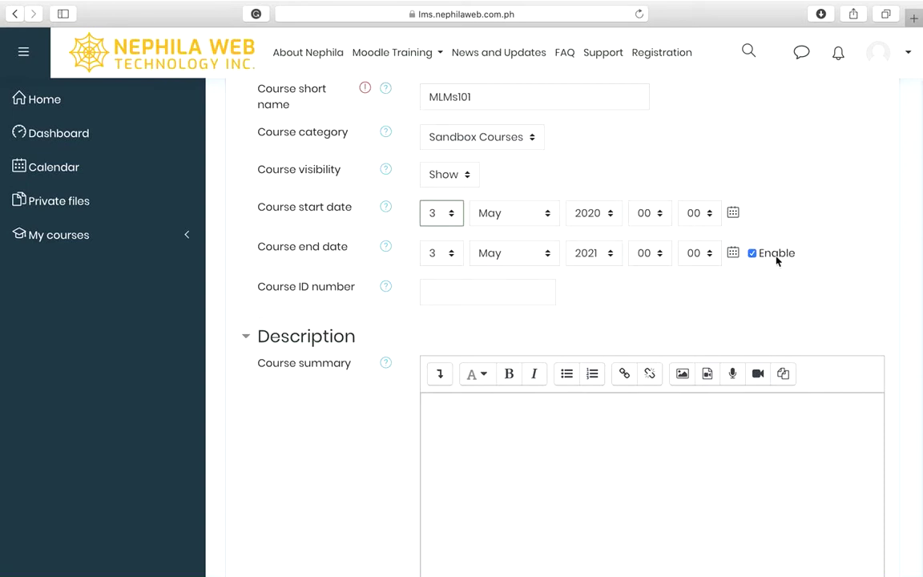
{"action": "scroll", "coordinate": [741, 273], "scroll_direction": "down", "scroll_amount": 1}
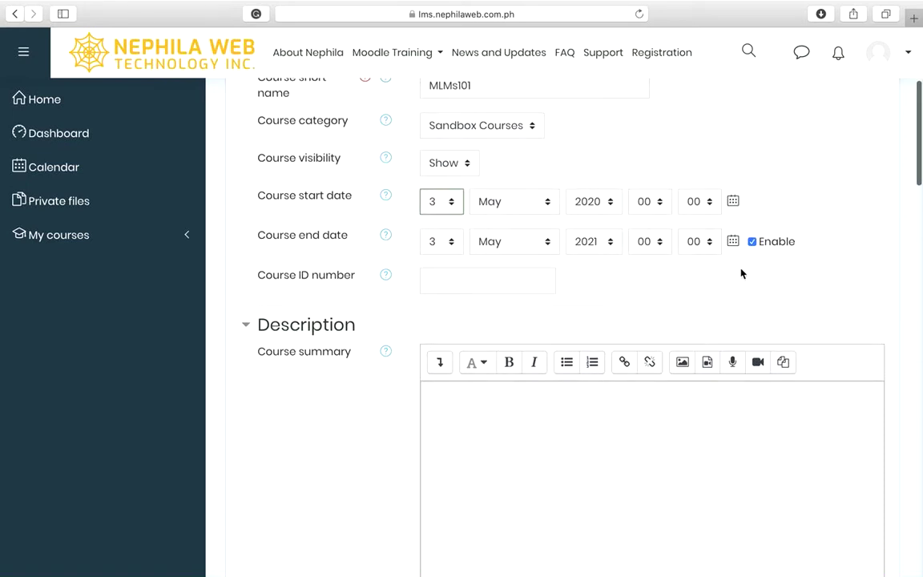
{"action": "scroll", "coordinate": [741, 273], "scroll_direction": "down", "scroll_amount": 1}
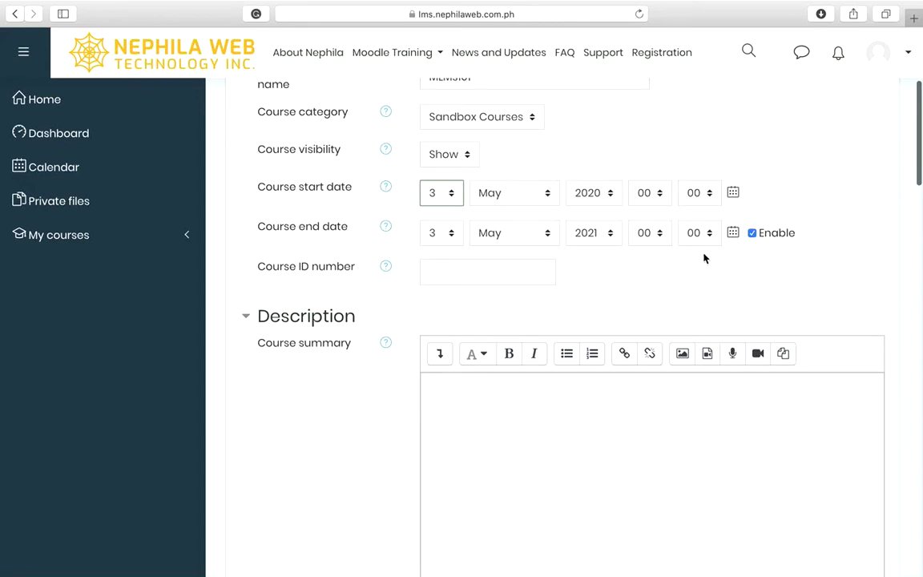
{"action": "left_click", "coordinate": [439, 242]}
{"action": "left_click", "coordinate": [572, 263]}
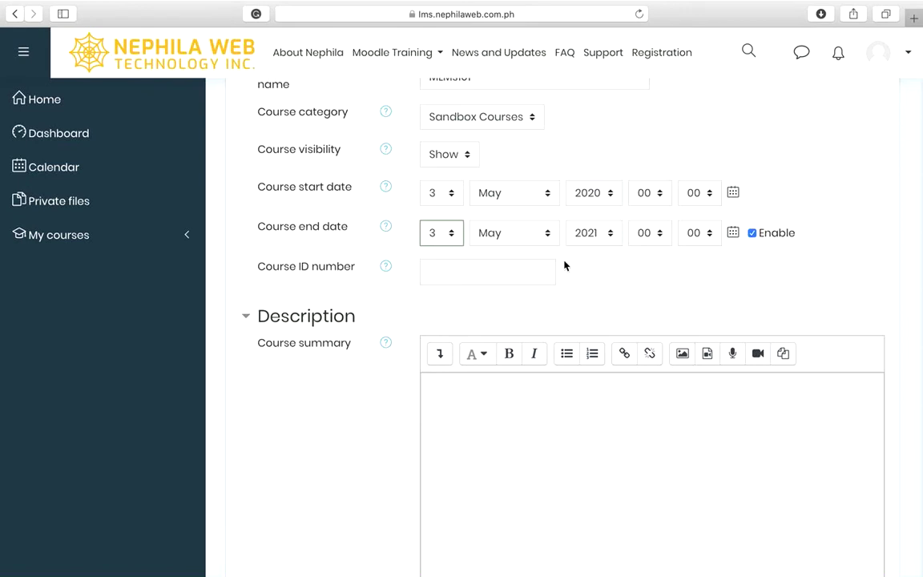
{"action": "left_click", "coordinate": [497, 255]}
{"action": "scroll", "coordinate": [445, 259], "scroll_direction": "down", "scroll_amount": 5}
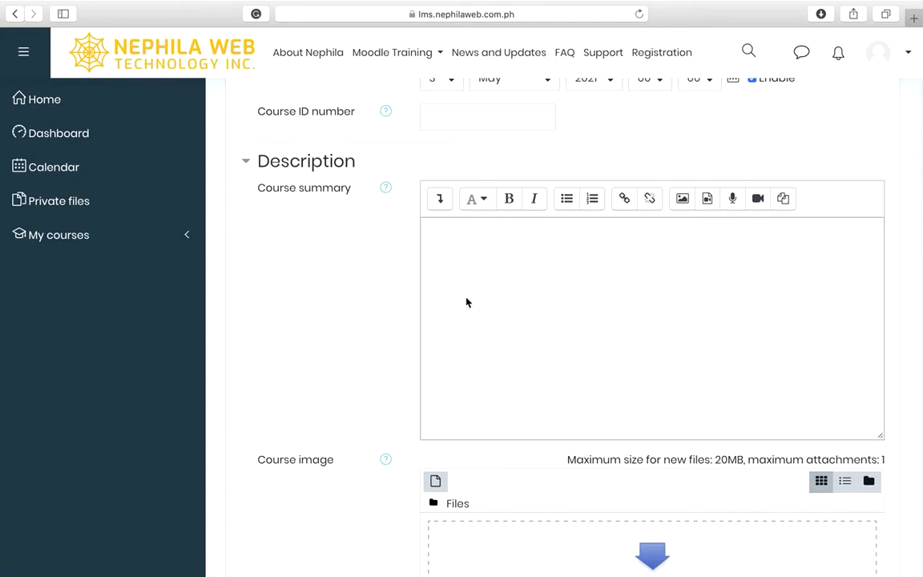
{"action": "left_click", "coordinate": [465, 116]}
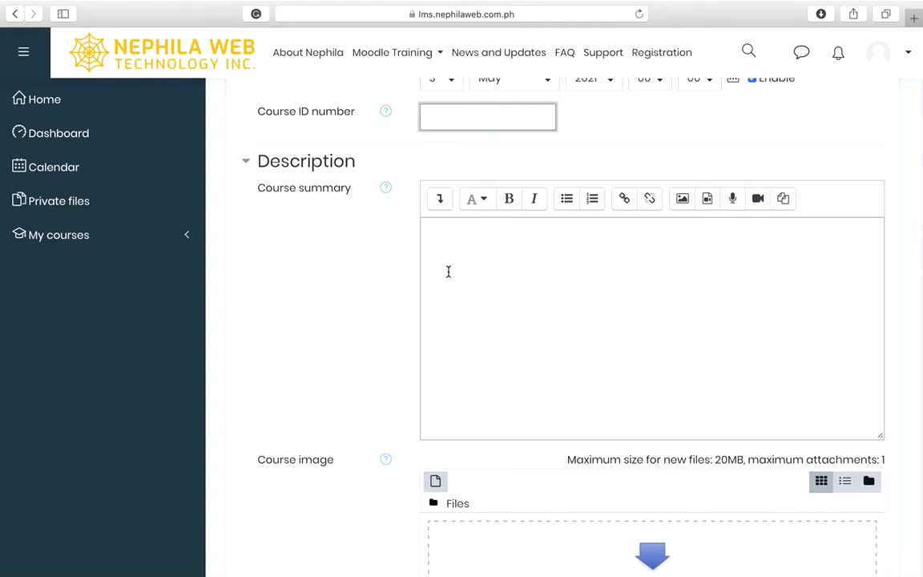
Examine the Description section's course summary editor and the course image upload area with its accepted file types
{"action": "left_click", "coordinate": [376, 212]}
{"action": "scroll", "coordinate": [374, 298], "scroll_direction": "down", "scroll_amount": 1}
{"action": "scroll", "coordinate": [374, 300], "scroll_direction": "down", "scroll_amount": 1}
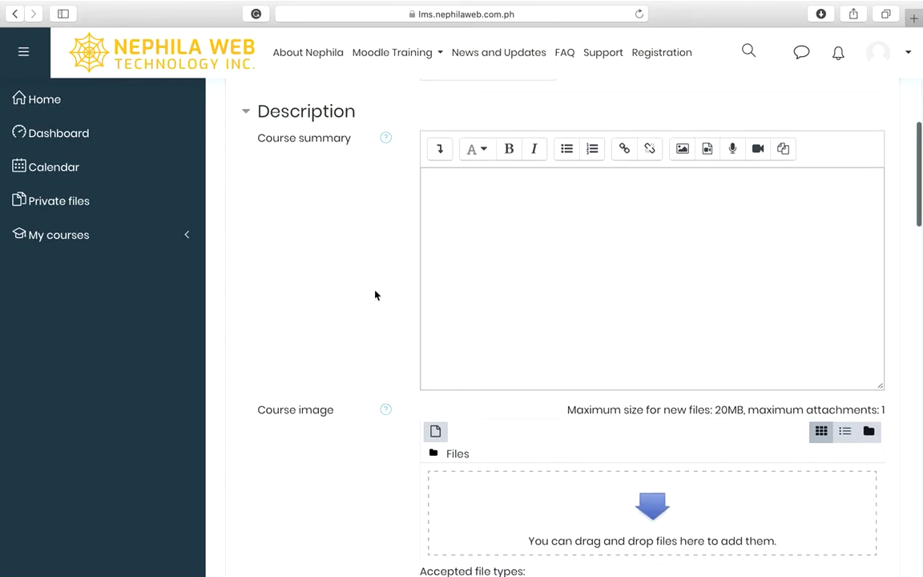
{"action": "left_click", "coordinate": [464, 213]}
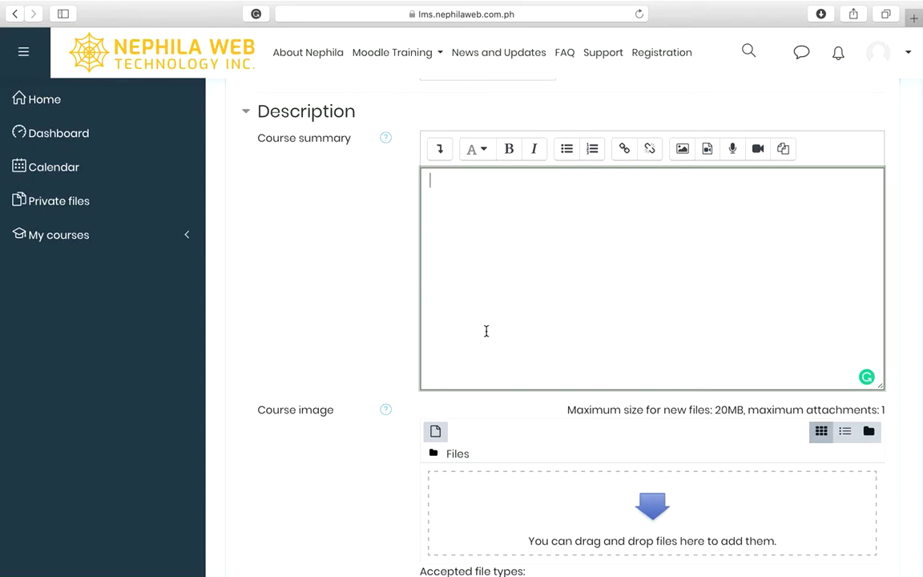
{"action": "scroll", "coordinate": [485, 330], "scroll_direction": "down", "scroll_amount": 5}
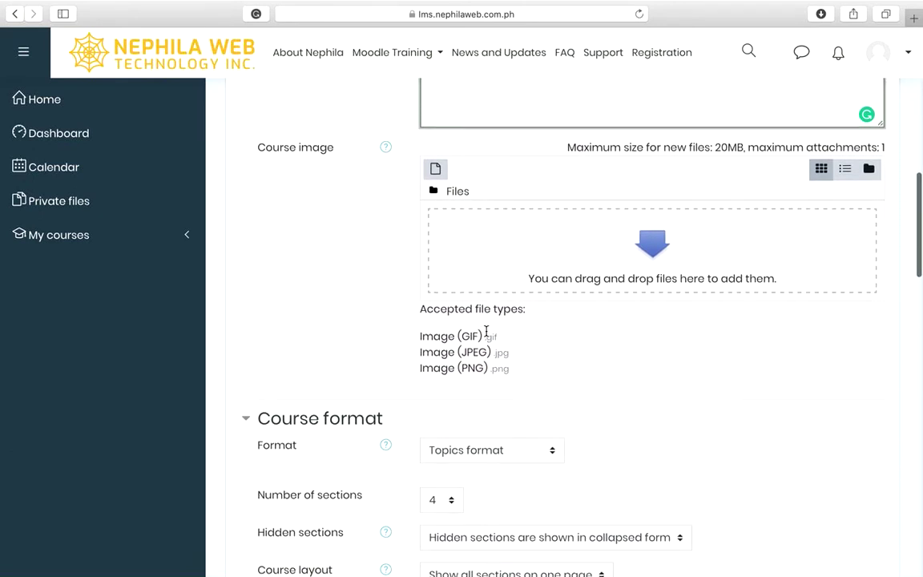
{"action": "scroll", "coordinate": [486, 331], "scroll_direction": "up", "scroll_amount": 2}
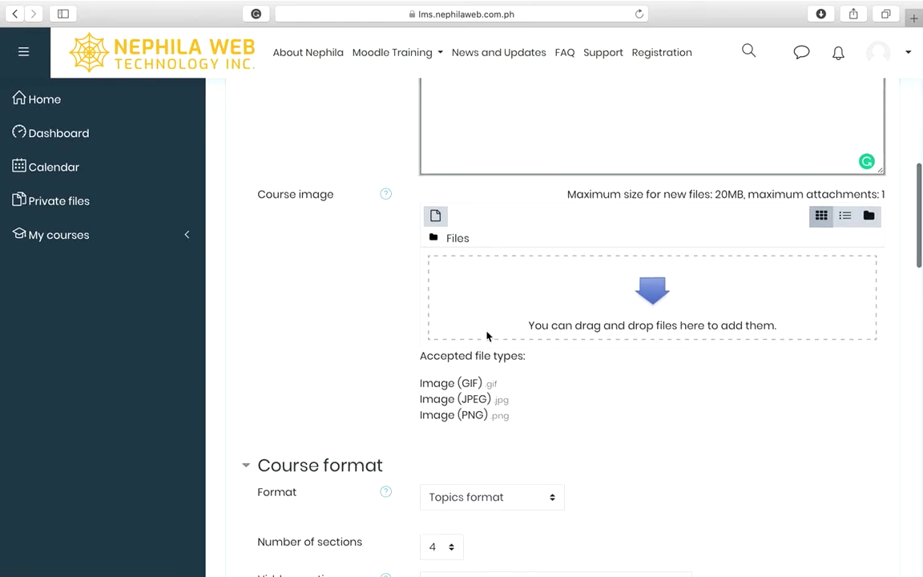
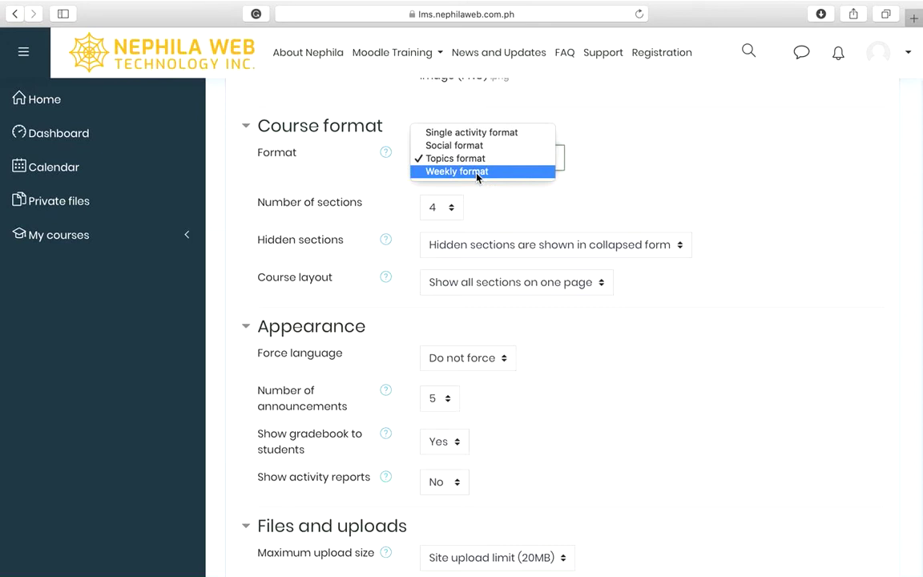
Examine the available course formats and the choices for the number of sections in the Course format section
{"action": "scroll", "coordinate": [478, 176], "scroll_direction": "up", "scroll_amount": 1}
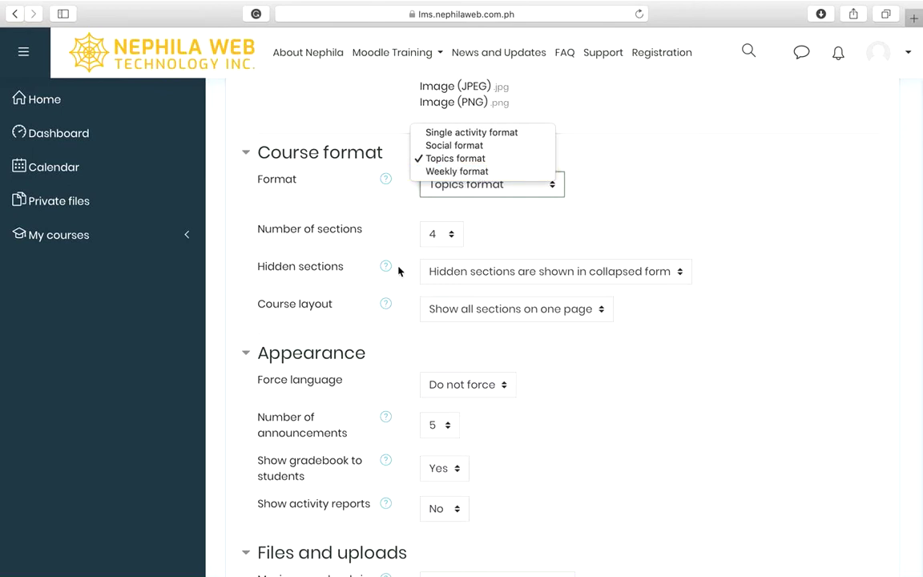
{"action": "left_click", "coordinate": [415, 244]}
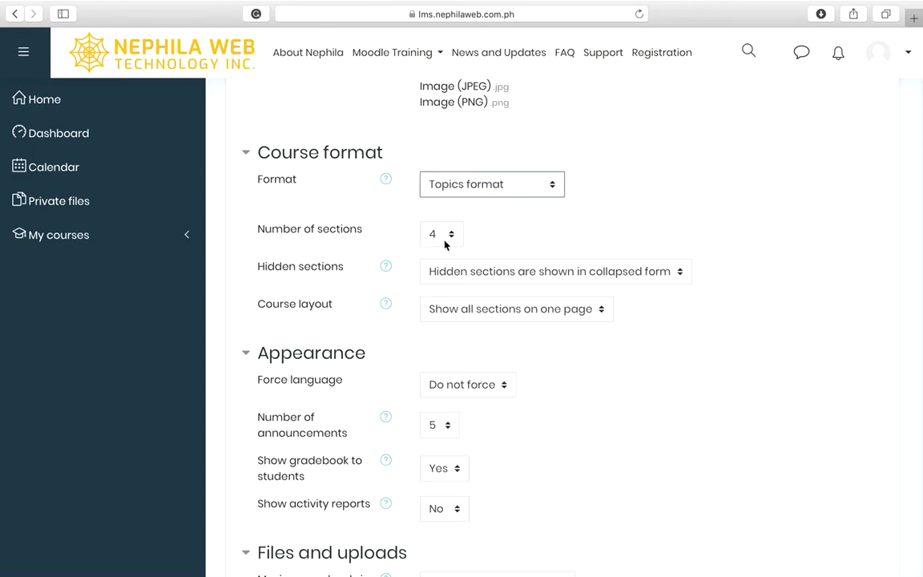
{"action": "scroll", "coordinate": [447, 243], "scroll_direction": "down", "scroll_amount": 1}
{"action": "left_click", "coordinate": [446, 245]}
{"action": "left_click", "coordinate": [475, 212]}
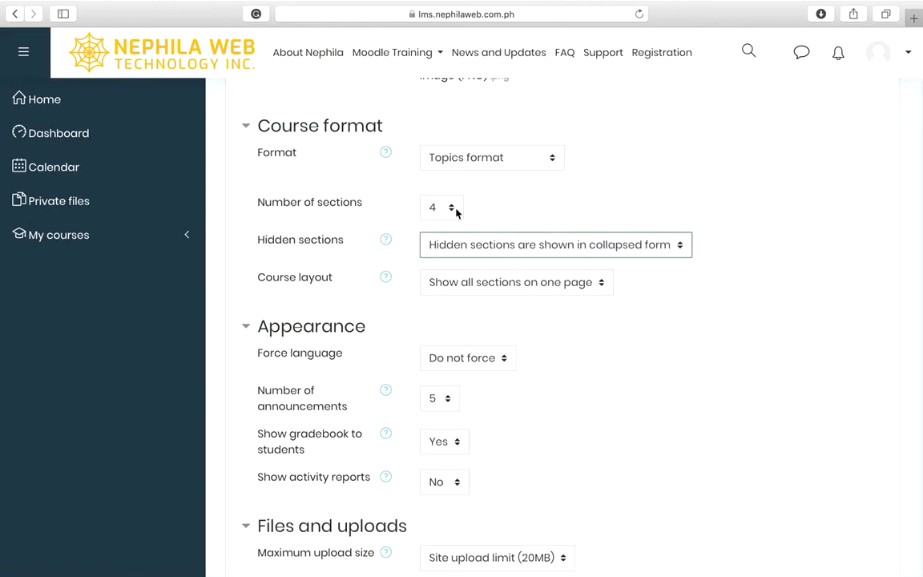
{"action": "left_click", "coordinate": [436, 209]}
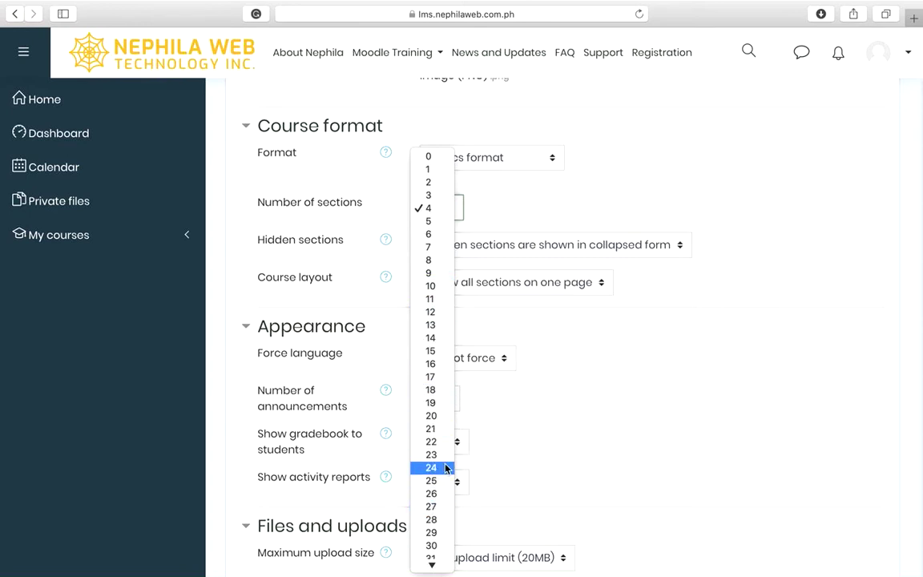
{"action": "left_click", "coordinate": [566, 211]}
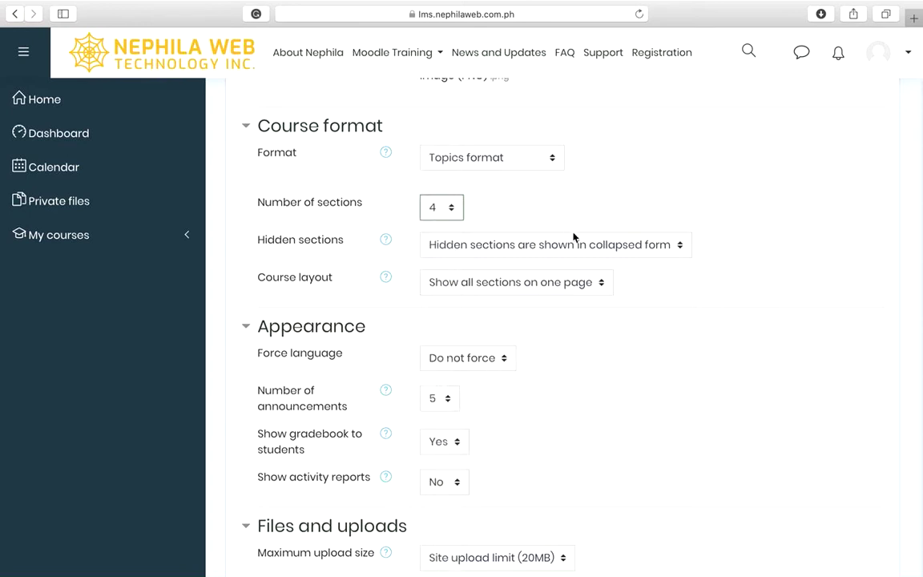
{"action": "left_click", "coordinate": [433, 210]}
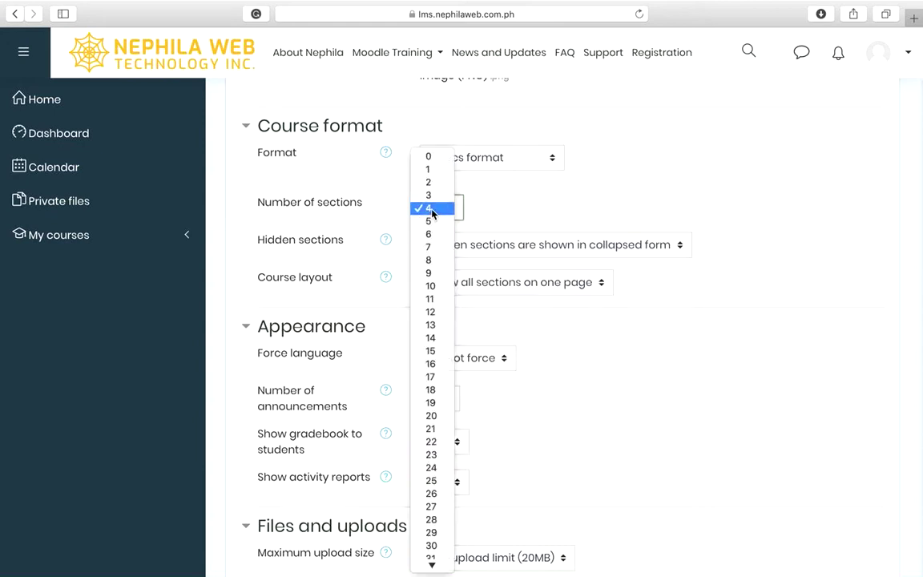
{"action": "left_click", "coordinate": [431, 209]}
{"action": "left_click", "coordinate": [493, 218]}
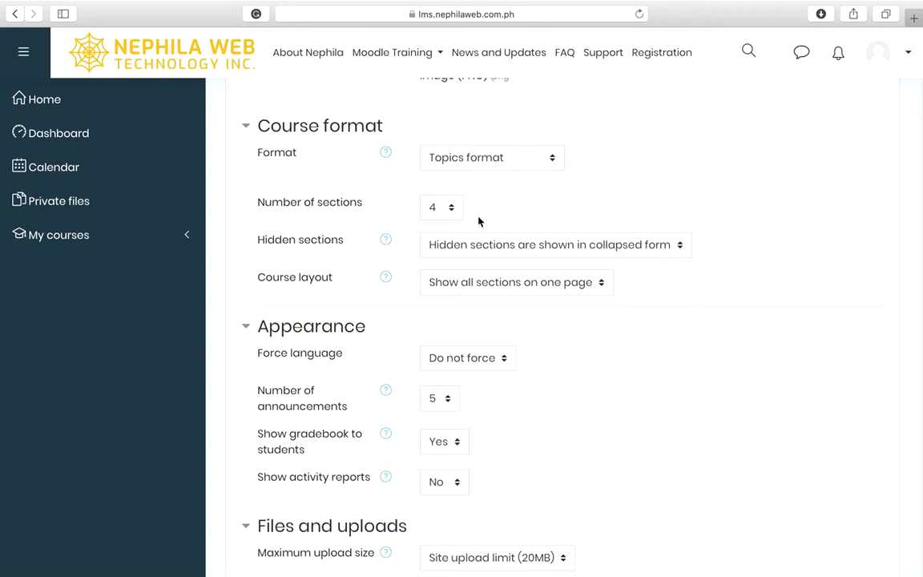
Set Hidden sections to "Hidden sections are completely invisible" in the course format settings
{"action": "scroll", "coordinate": [478, 218], "scroll_direction": "down", "scroll_amount": 2}
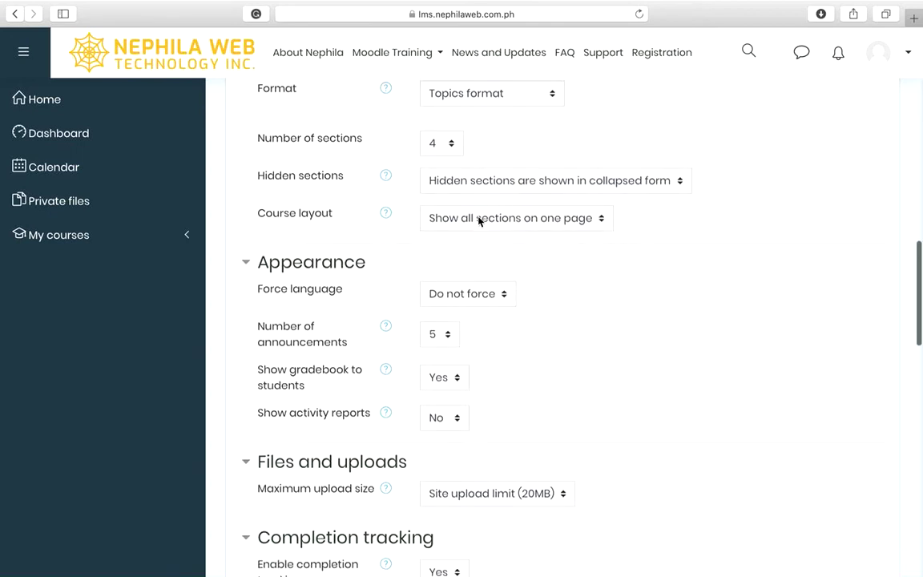
{"action": "left_click", "coordinate": [510, 187]}
{"action": "left_click", "coordinate": [511, 186]}
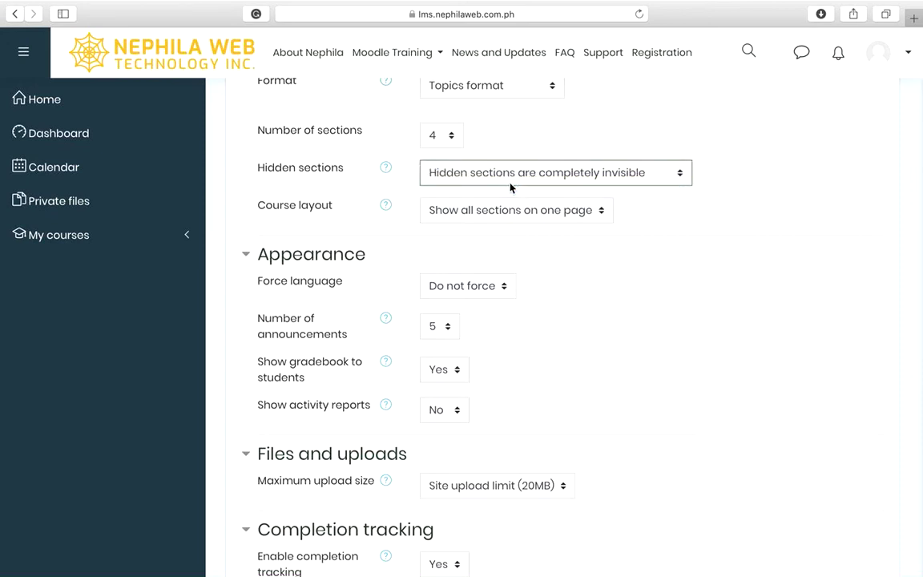
{"action": "left_click", "coordinate": [505, 179]}
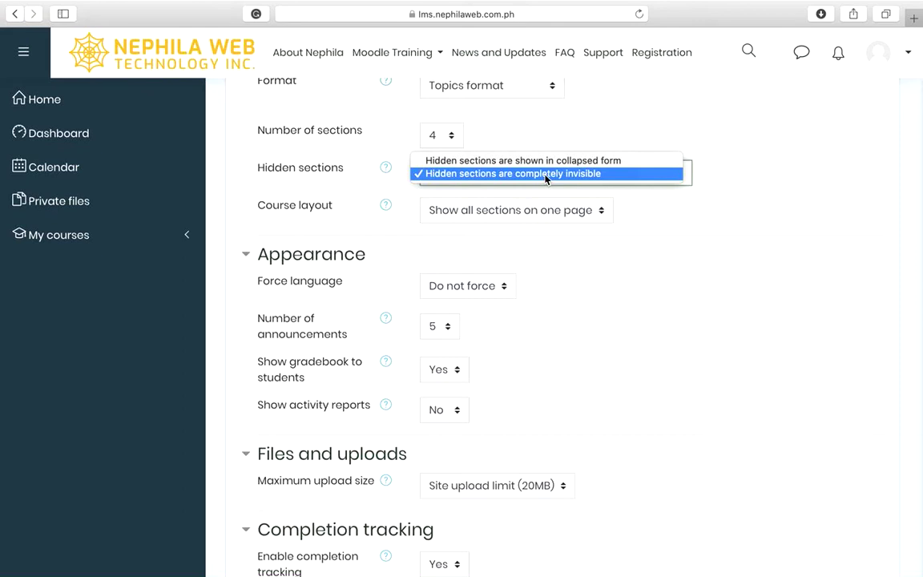
{"action": "left_click", "coordinate": [373, 194]}
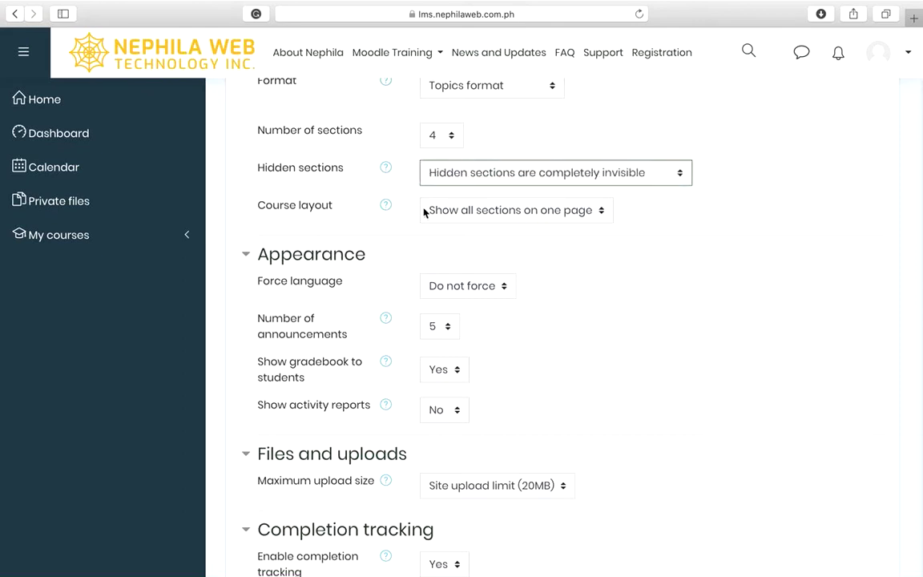
Examine the available choices for Course layout and for Force language in the Appearance section
{"action": "left_click", "coordinate": [465, 213]}
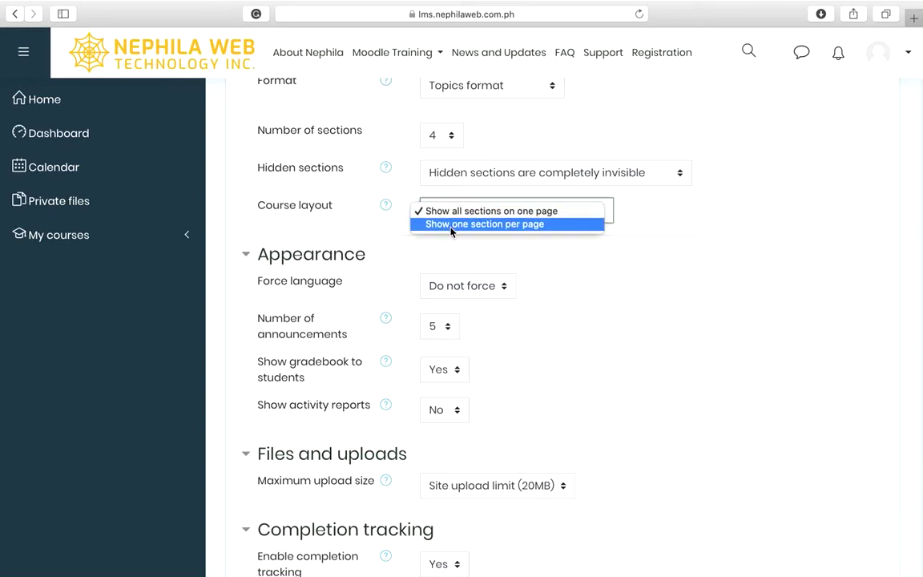
{"action": "left_click", "coordinate": [433, 248]}
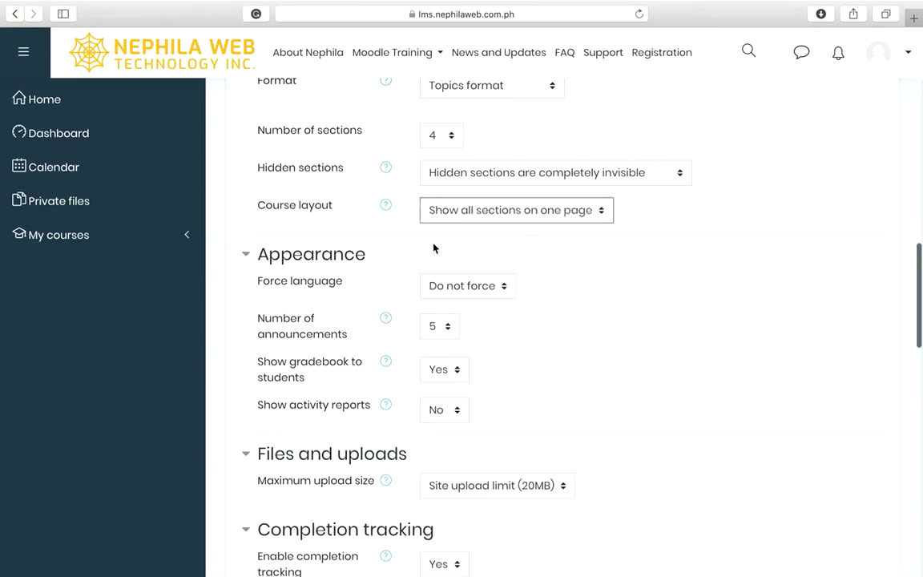
{"action": "scroll", "coordinate": [434, 249], "scroll_direction": "down", "scroll_amount": 3}
{"action": "scroll", "coordinate": [433, 248], "scroll_direction": "down", "scroll_amount": 1}
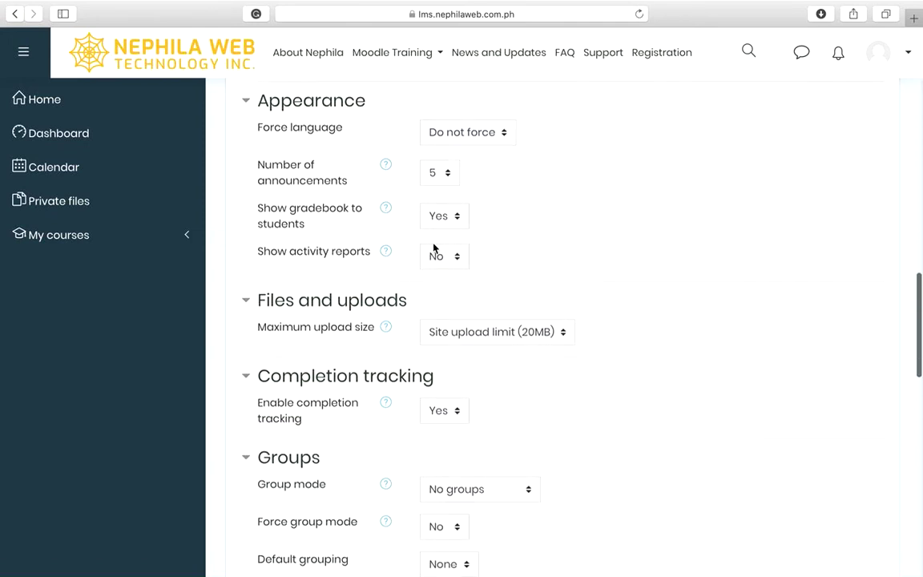
{"action": "left_click", "coordinate": [467, 128]}
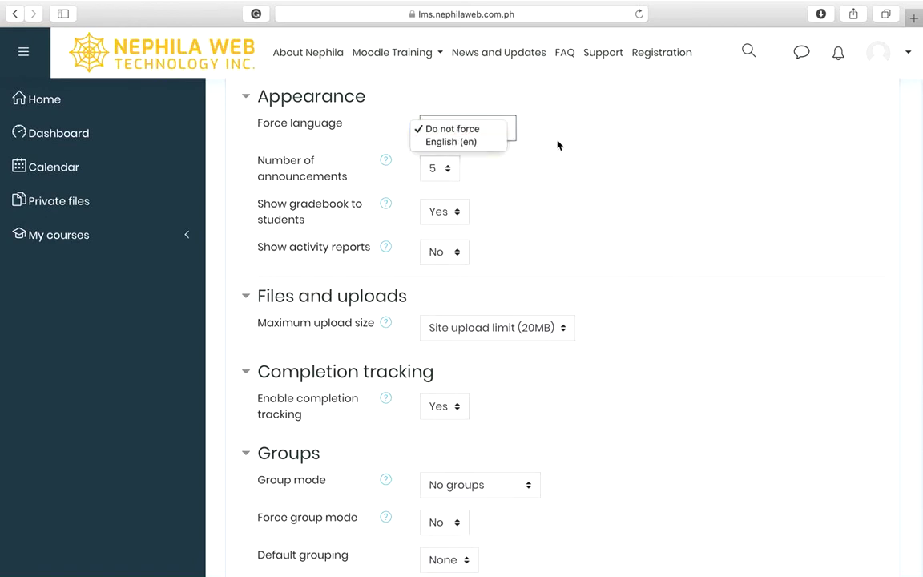
{"action": "left_click", "coordinate": [556, 145]}
{"action": "left_click", "coordinate": [483, 137]}
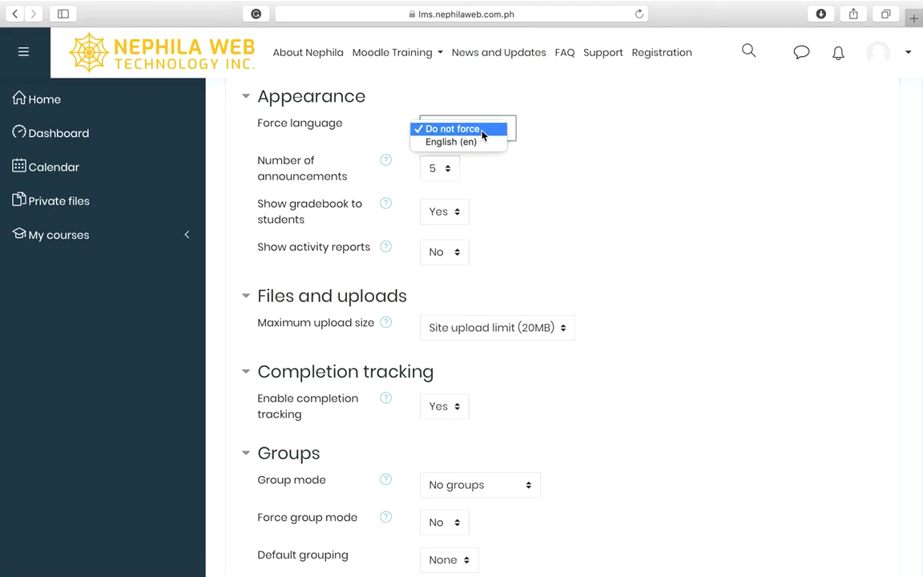
{"action": "left_click", "coordinate": [563, 132]}
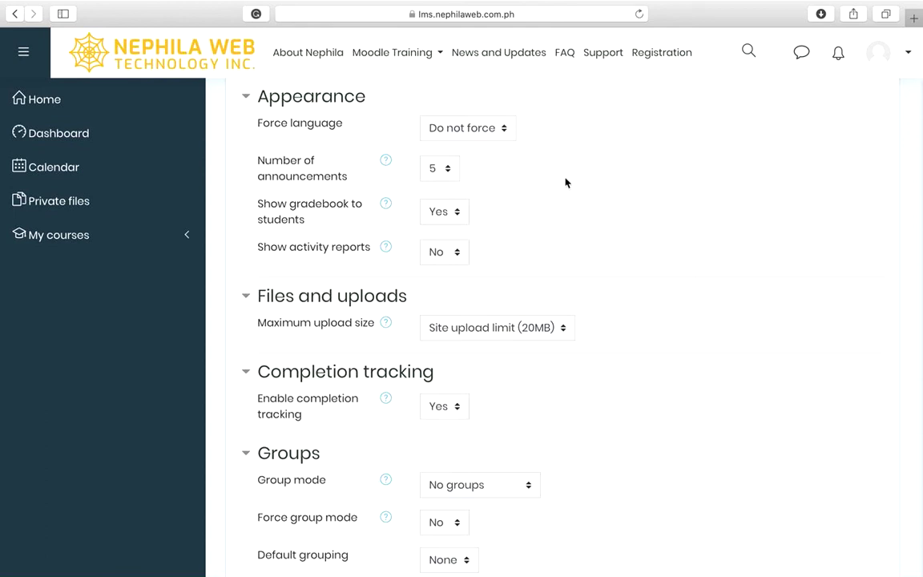
{"action": "left_click", "coordinate": [478, 131]}
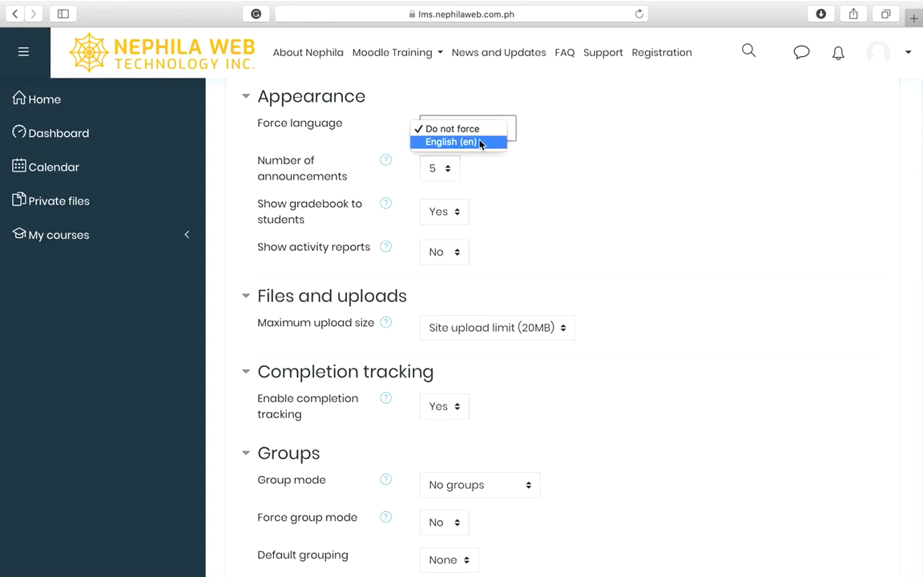
{"action": "left_click", "coordinate": [375, 127]}
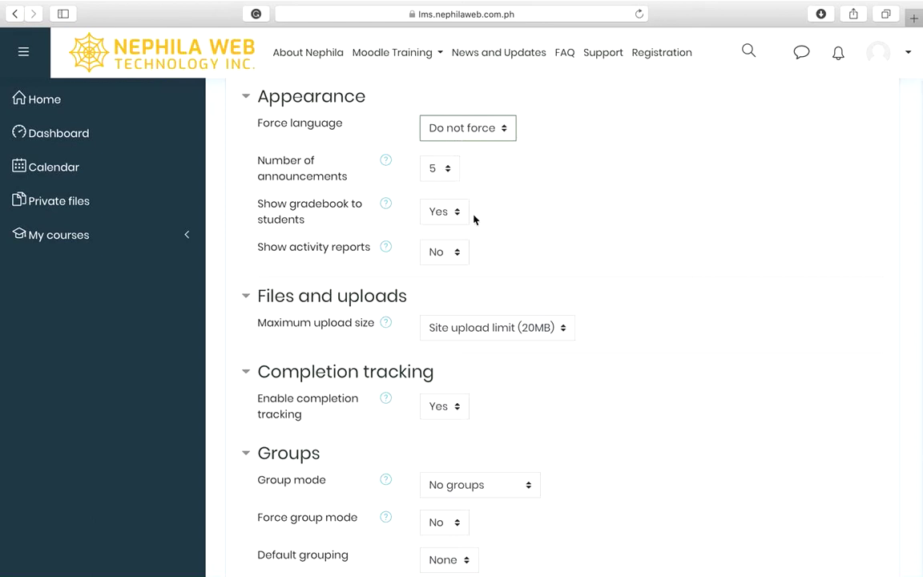
Set Show activity reports to Yes and the course's maximum upload size to 5MB
{"action": "left_click", "coordinate": [452, 253]}
{"action": "left_click", "coordinate": [441, 268]}
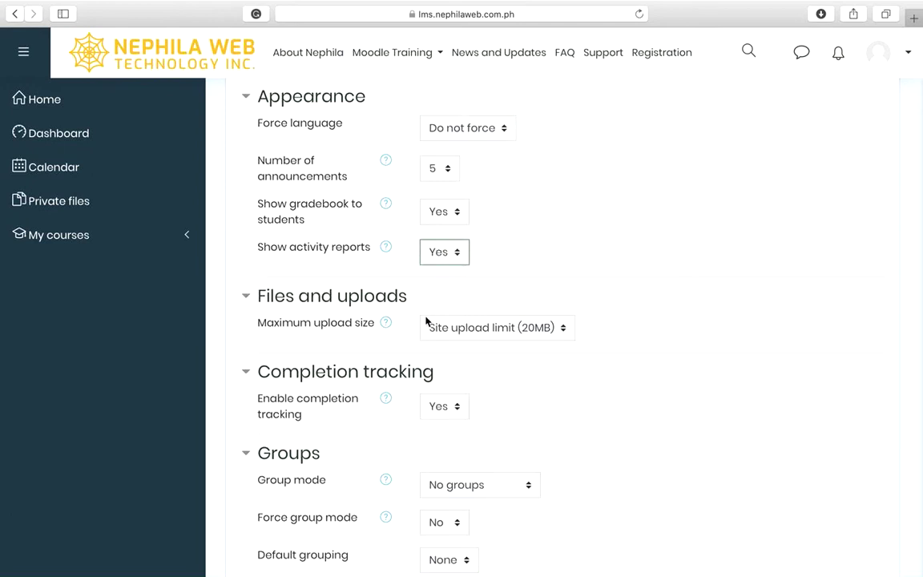
{"action": "scroll", "coordinate": [352, 341], "scroll_direction": "down", "scroll_amount": 3}
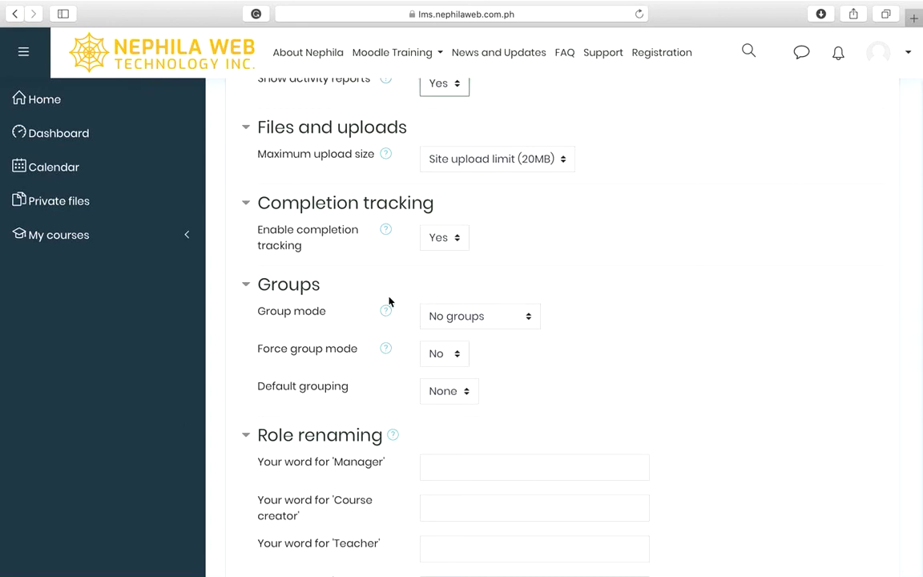
{"action": "left_click", "coordinate": [453, 160]}
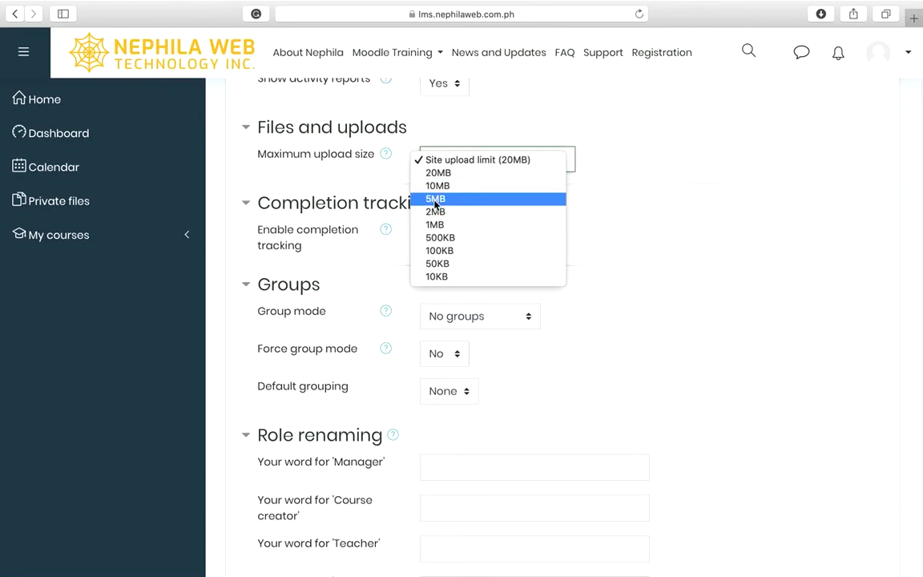
{"action": "left_click", "coordinate": [433, 202]}
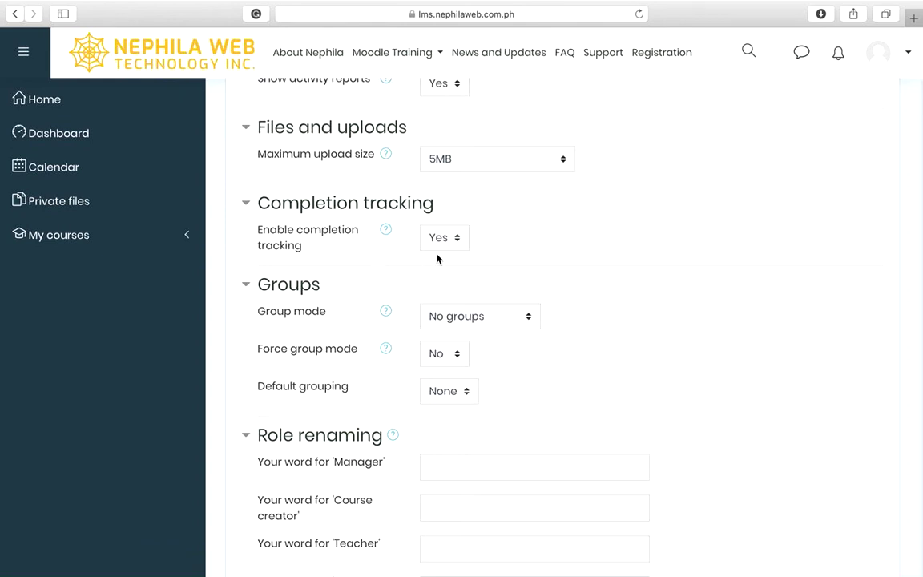
Examine the Groups, Role renaming and Tags sections through to the save options at the end of the course form
{"action": "scroll", "coordinate": [377, 271], "scroll_direction": "down", "scroll_amount": 4}
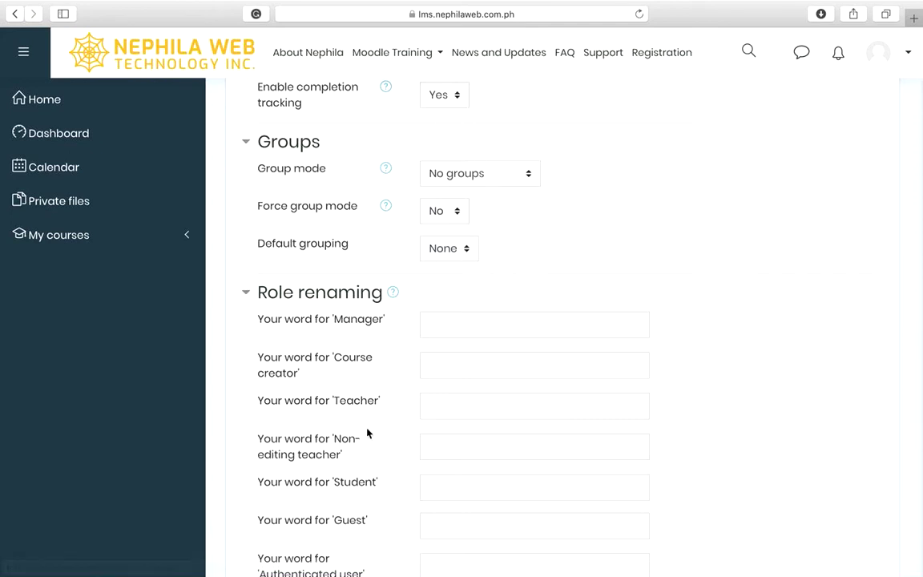
{"action": "scroll", "coordinate": [368, 432], "scroll_direction": "down", "scroll_amount": 1}
{"action": "scroll", "coordinate": [367, 432], "scroll_direction": "down", "scroll_amount": 4}
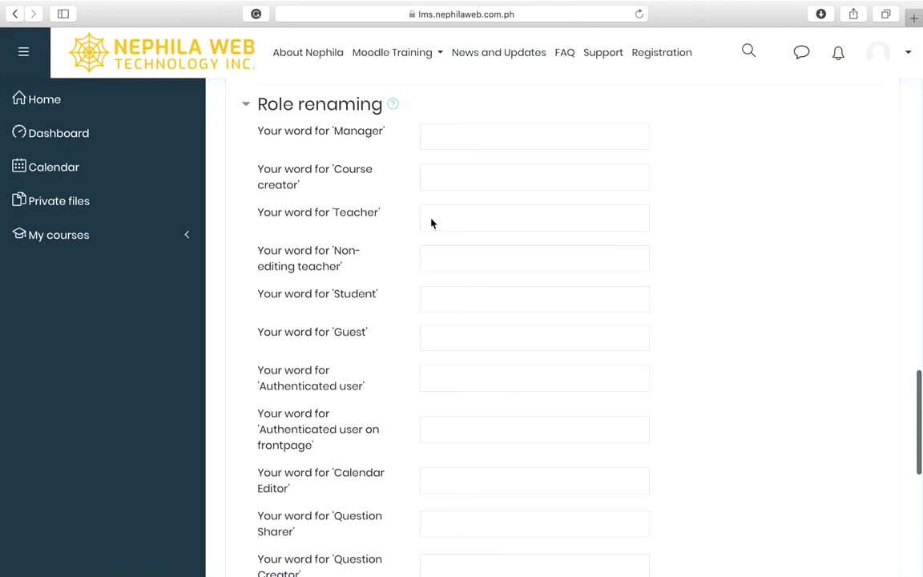
{"action": "left_click", "coordinate": [437, 303]}
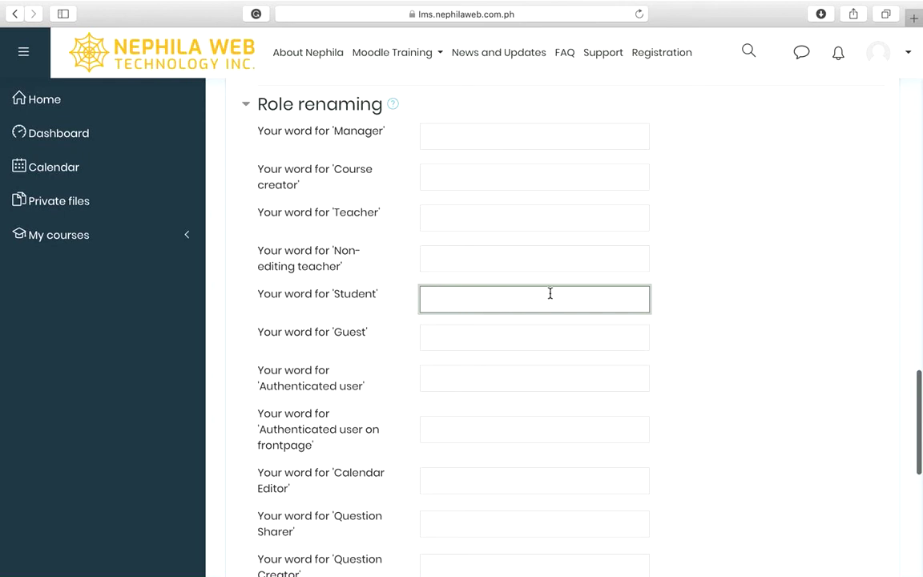
{"action": "scroll", "coordinate": [519, 331], "scroll_direction": "down", "scroll_amount": 1}
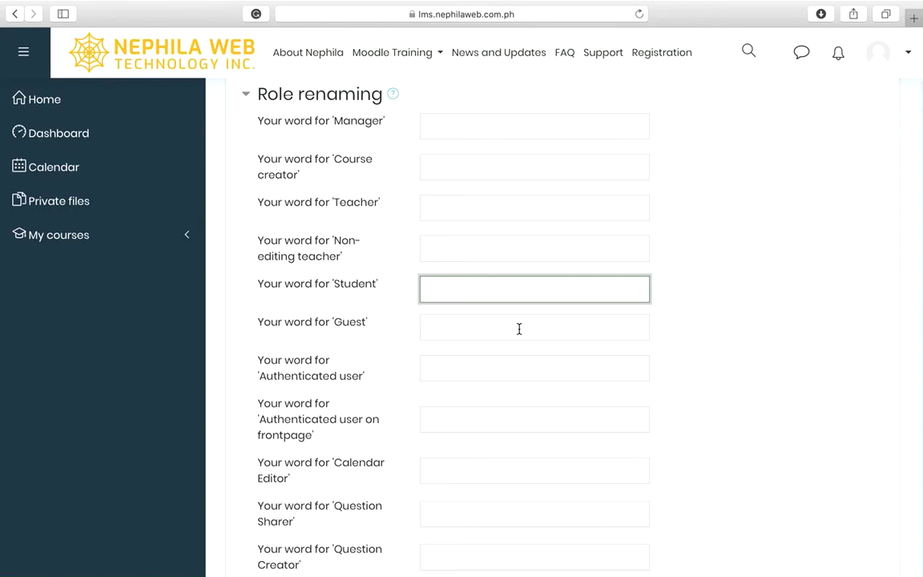
{"action": "scroll", "coordinate": [517, 327], "scroll_direction": "down", "scroll_amount": 1}
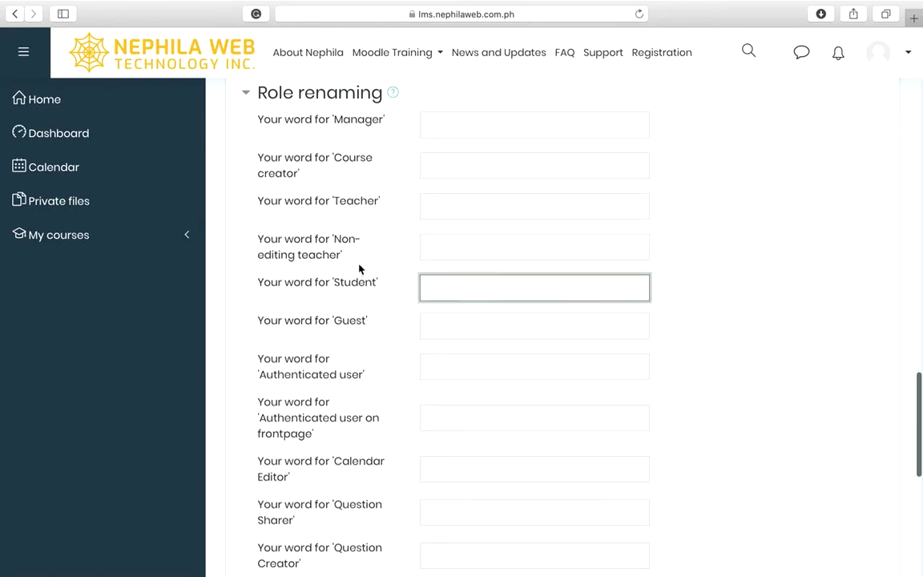
{"action": "scroll", "coordinate": [372, 358], "scroll_direction": "down", "scroll_amount": 8}
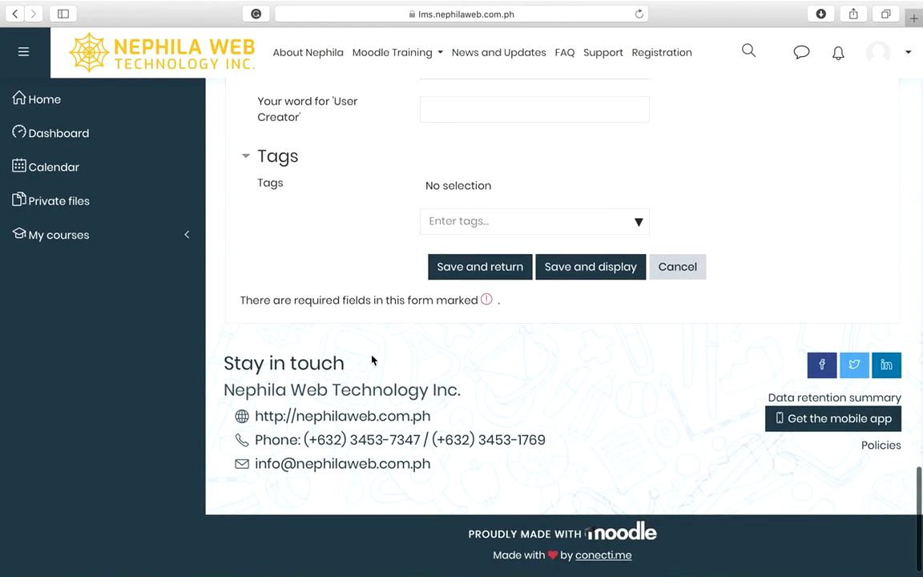
{"action": "scroll", "coordinate": [372, 360], "scroll_direction": "down", "scroll_amount": 1}
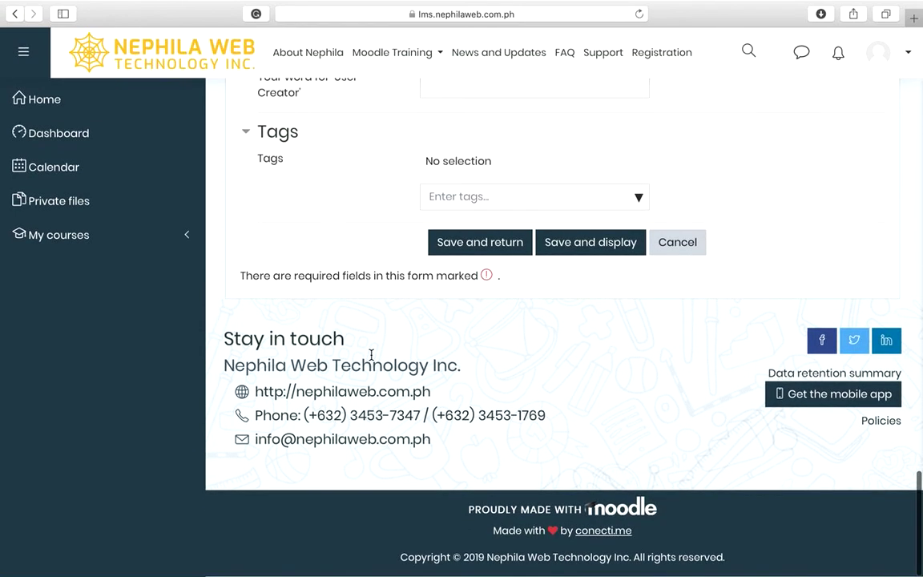
Save the new course and return to the Sandbox Courses category listing
{"action": "scroll", "coordinate": [371, 354], "scroll_direction": "up", "scroll_amount": 2}
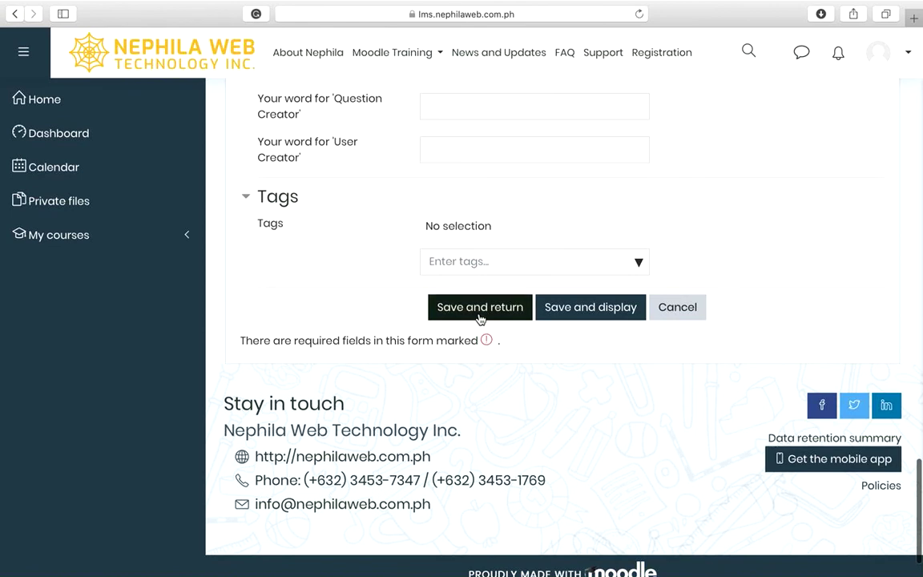
{"action": "left_click", "coordinate": [481, 312]}
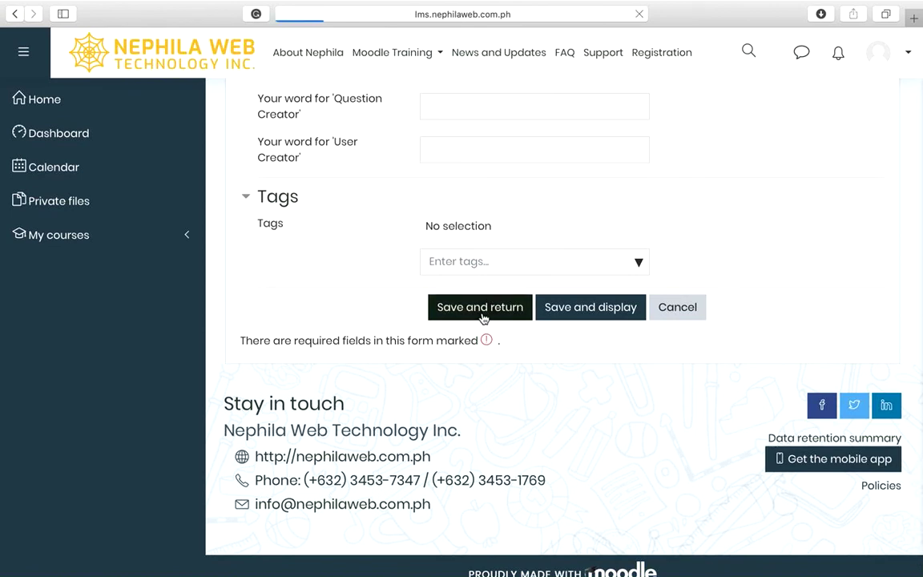
{"action": "scroll", "coordinate": [485, 308], "scroll_direction": "up", "scroll_amount": 15}
{"action": "scroll", "coordinate": [485, 304], "scroll_direction": "up", "scroll_amount": 5}
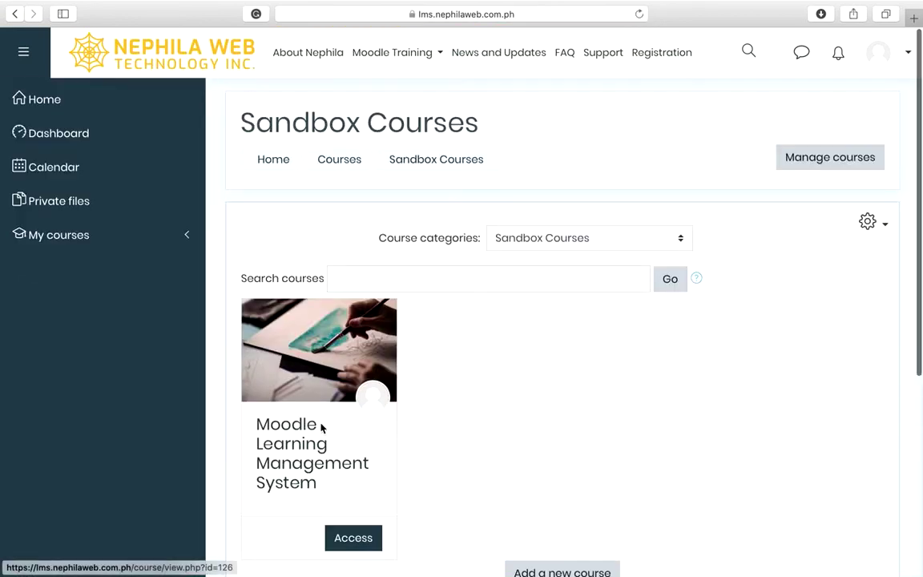
Open the Moodle Learning Management System course and look over its Announcements forum and topic sections
{"action": "scroll", "coordinate": [320, 426], "scroll_direction": "down", "scroll_amount": 3}
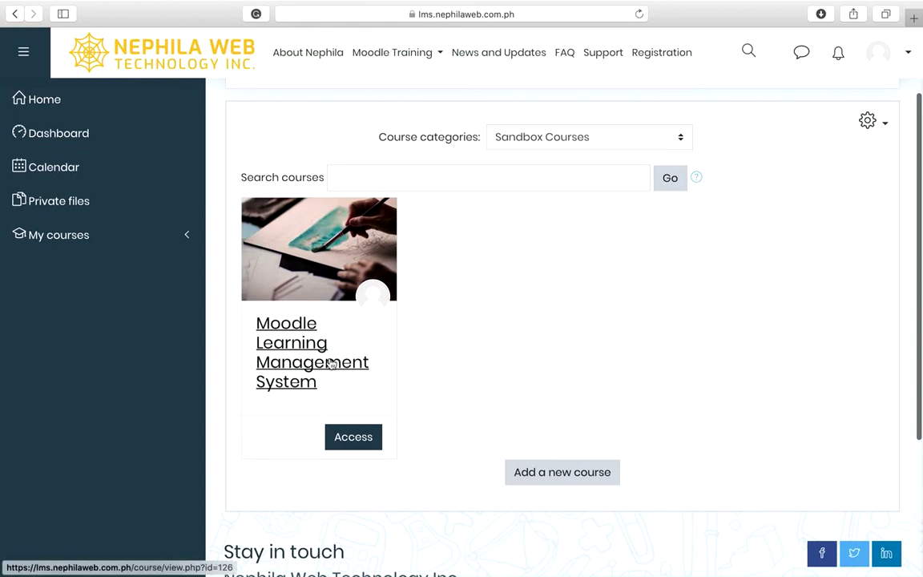
{"action": "left_click", "coordinate": [325, 366]}
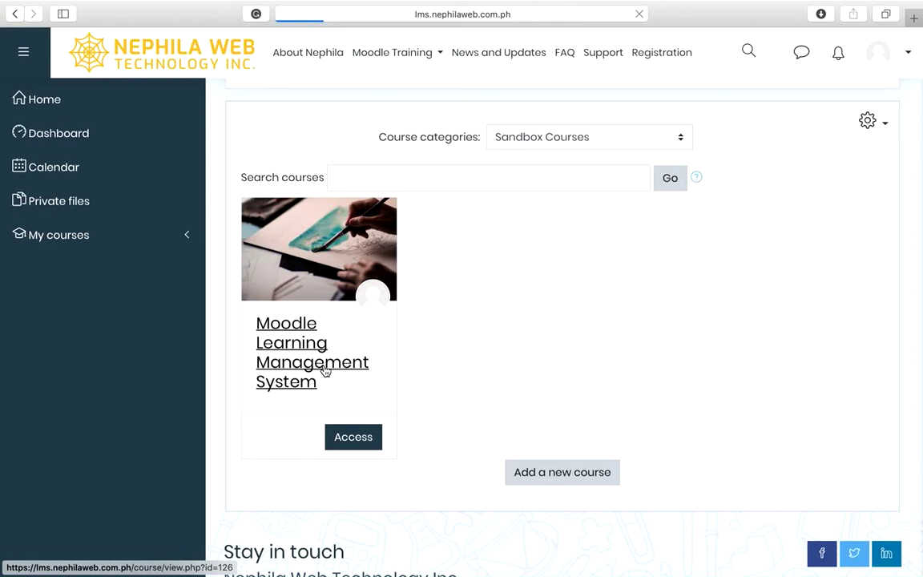
{"action": "scroll", "coordinate": [400, 415], "scroll_direction": "down", "scroll_amount": 4}
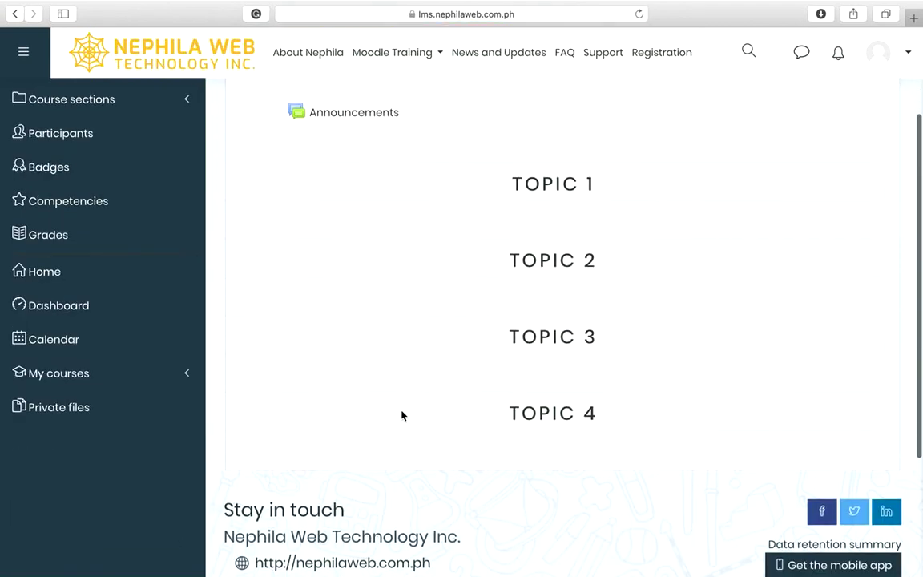
{"action": "scroll", "coordinate": [401, 416], "scroll_direction": "up", "scroll_amount": 2}
{"action": "scroll", "coordinate": [401, 422], "scroll_direction": "up", "scroll_amount": 2}
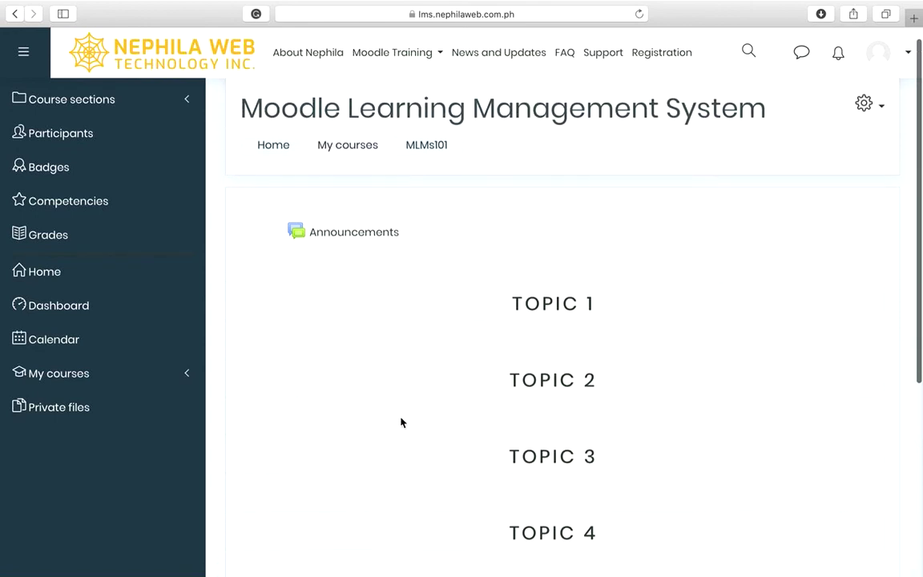
Turn editing on for the Moodle Learning Management System course
{"action": "scroll", "coordinate": [456, 426], "scroll_direction": "down", "scroll_amount": 1}
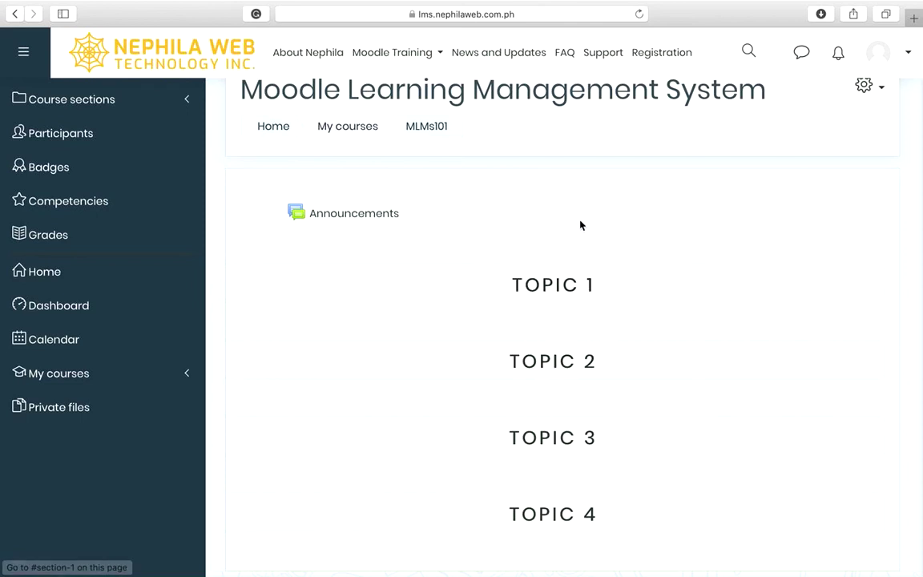
{"action": "scroll", "coordinate": [578, 225], "scroll_direction": "up", "scroll_amount": 1}
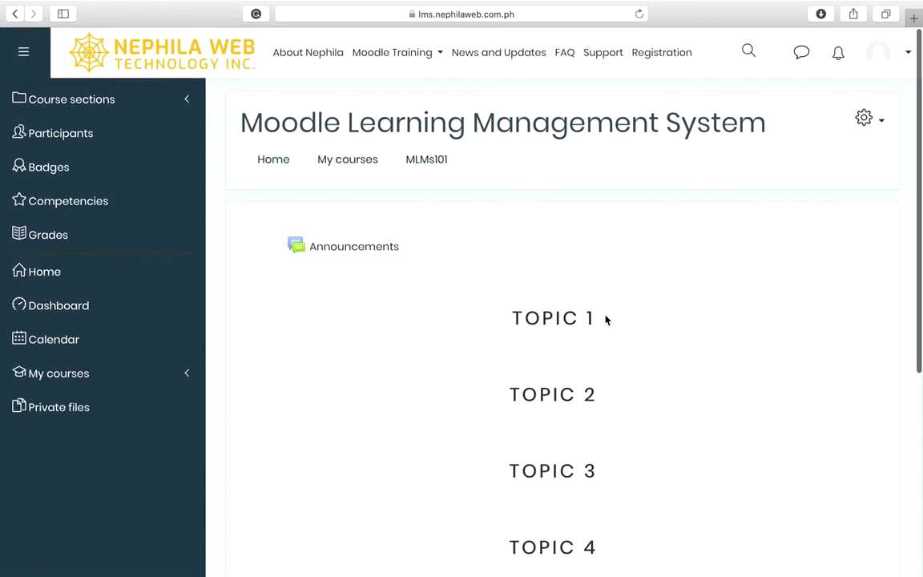
{"action": "scroll", "coordinate": [606, 320], "scroll_direction": "down", "scroll_amount": 1}
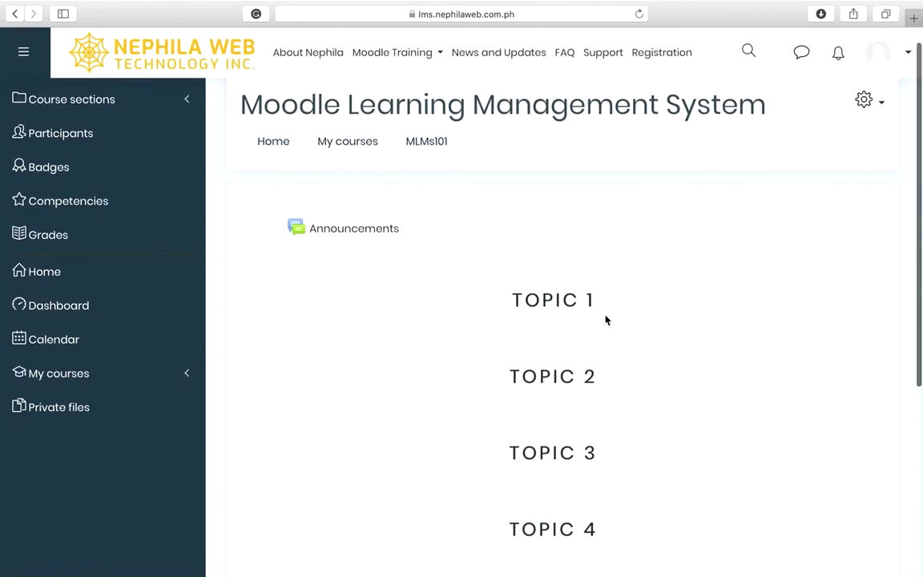
{"action": "scroll", "coordinate": [603, 320], "scroll_direction": "up", "scroll_amount": 1}
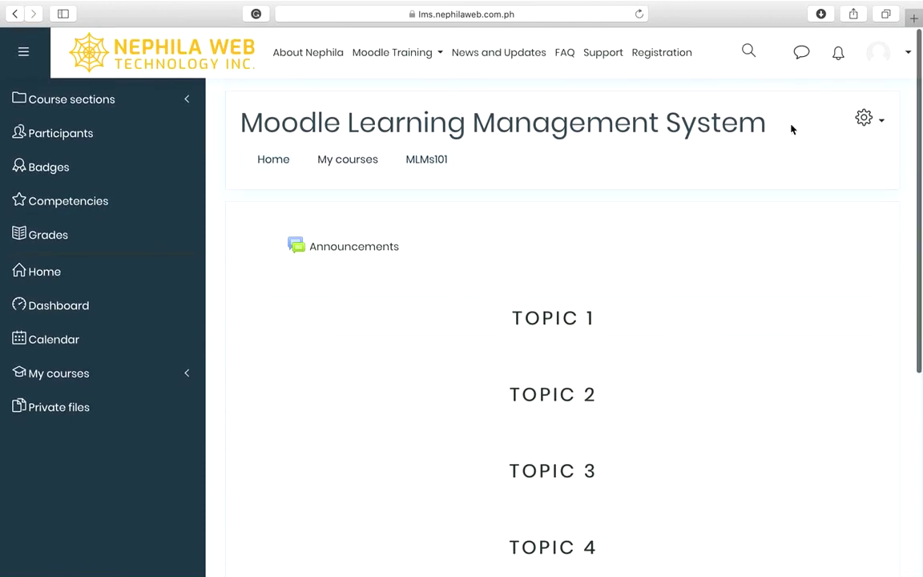
{"action": "left_click", "coordinate": [865, 128]}
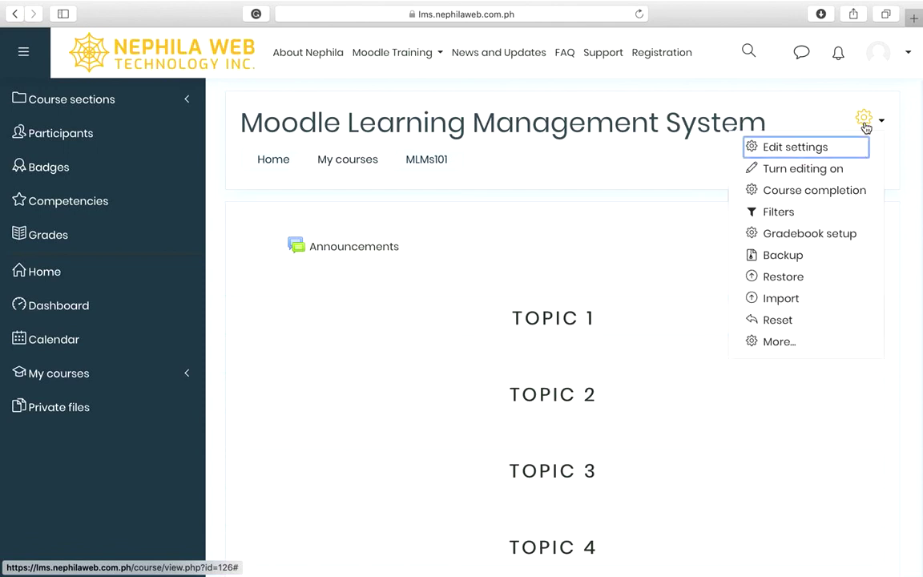
{"action": "left_click", "coordinate": [833, 171]}
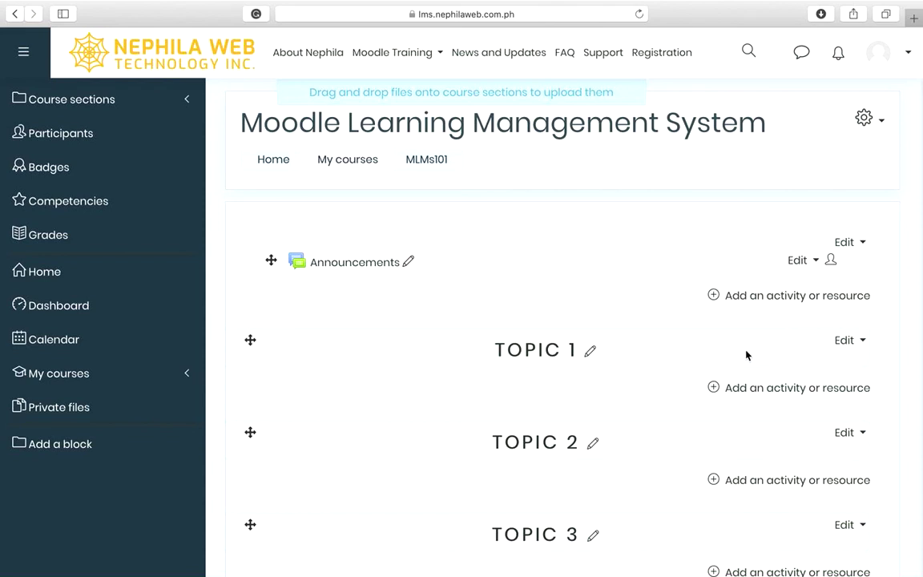
Examine the activities and resources that can be added to Topic 1, and close the list without adding any
{"action": "scroll", "coordinate": [745, 354], "scroll_direction": "down", "scroll_amount": 2}
{"action": "scroll", "coordinate": [746, 355], "scroll_direction": "down", "scroll_amount": 2}
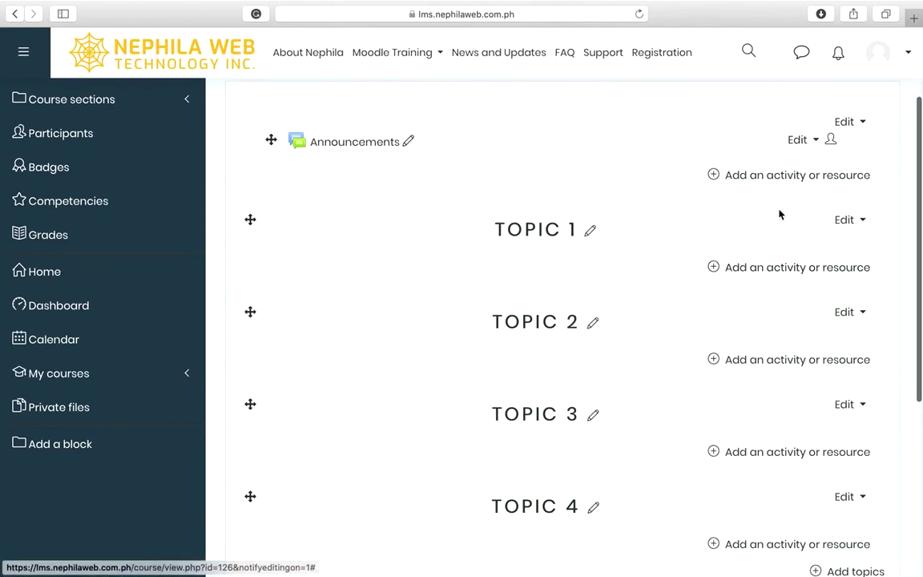
{"action": "left_click", "coordinate": [779, 269]}
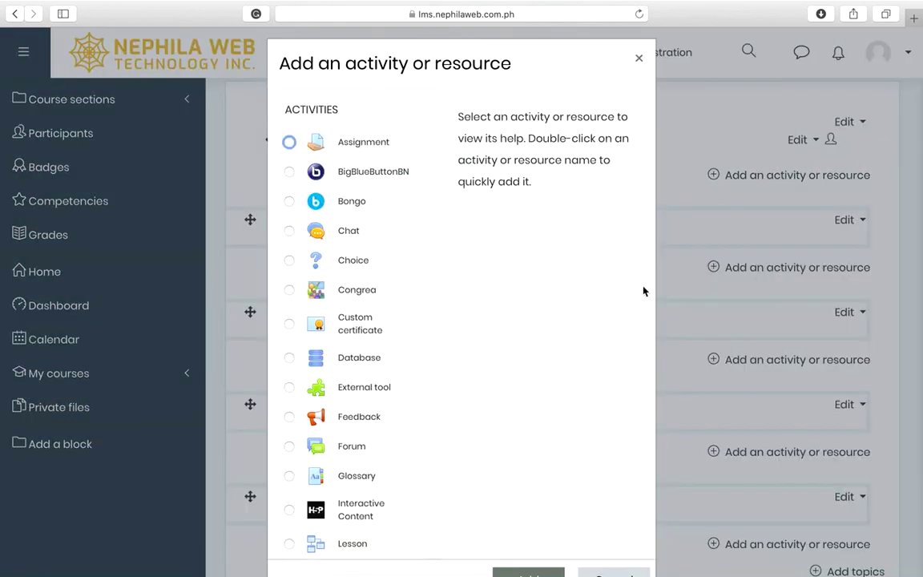
{"action": "scroll", "coordinate": [381, 286], "scroll_direction": "down", "scroll_amount": 5}
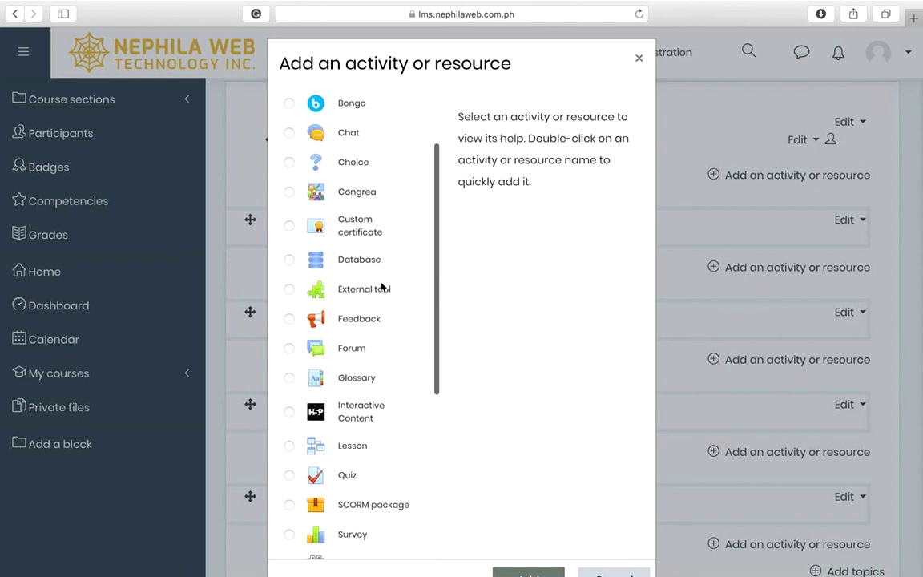
{"action": "scroll", "coordinate": [381, 287], "scroll_direction": "down", "scroll_amount": 1}
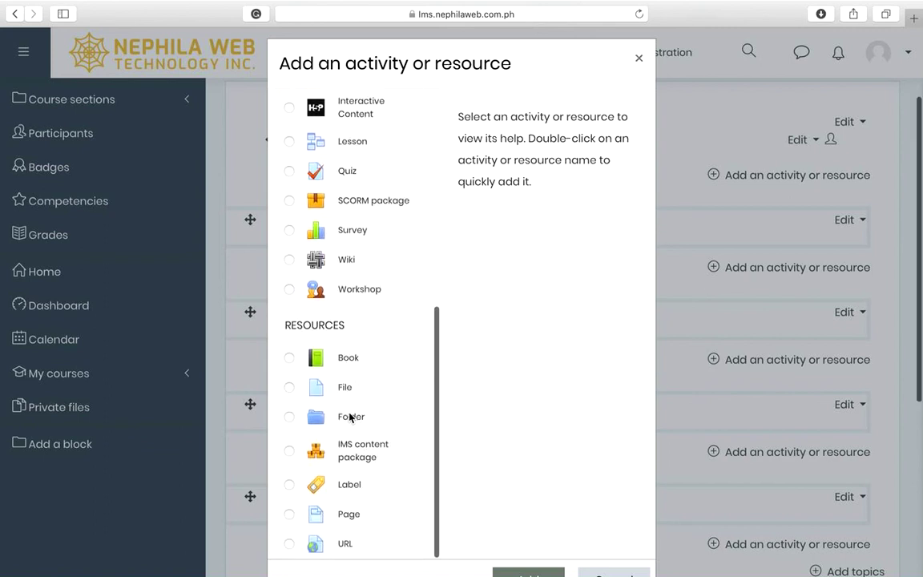
{"action": "scroll", "coordinate": [393, 242], "scroll_direction": "up", "scroll_amount": 6}
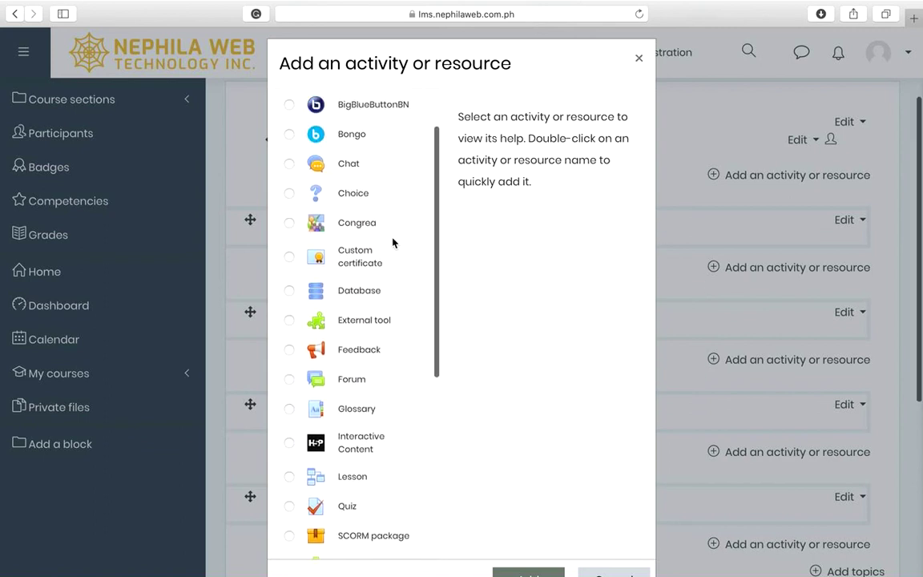
{"action": "scroll", "coordinate": [393, 242], "scroll_direction": "down", "scroll_amount": 10}
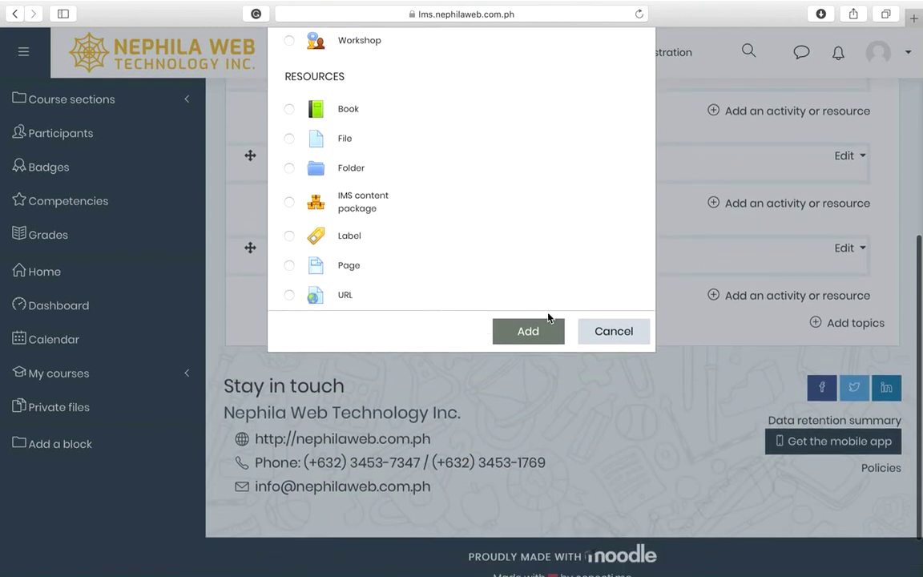
{"action": "left_click", "coordinate": [602, 336]}
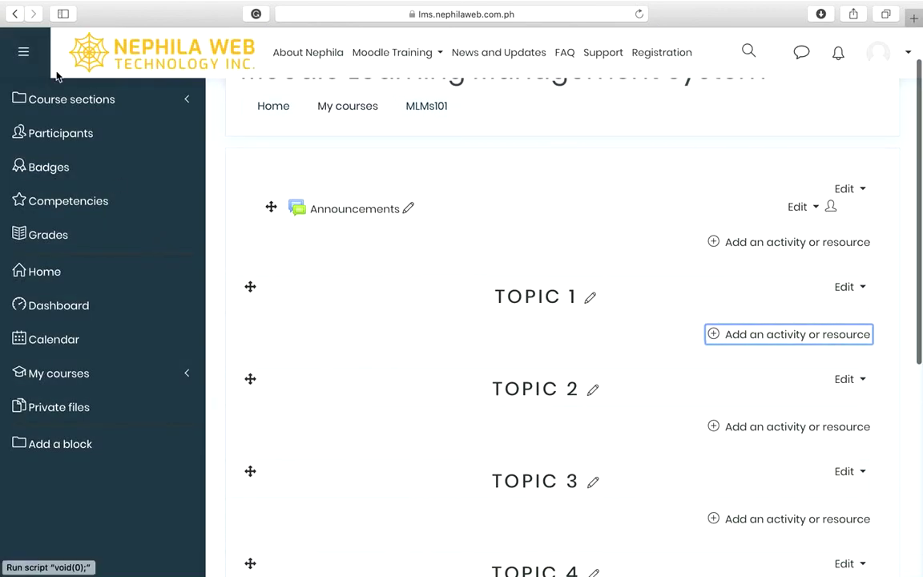
Collapse the course's side navigation to widen the page, and look over the editable topic sections
{"action": "left_click", "coordinate": [24, 53]}
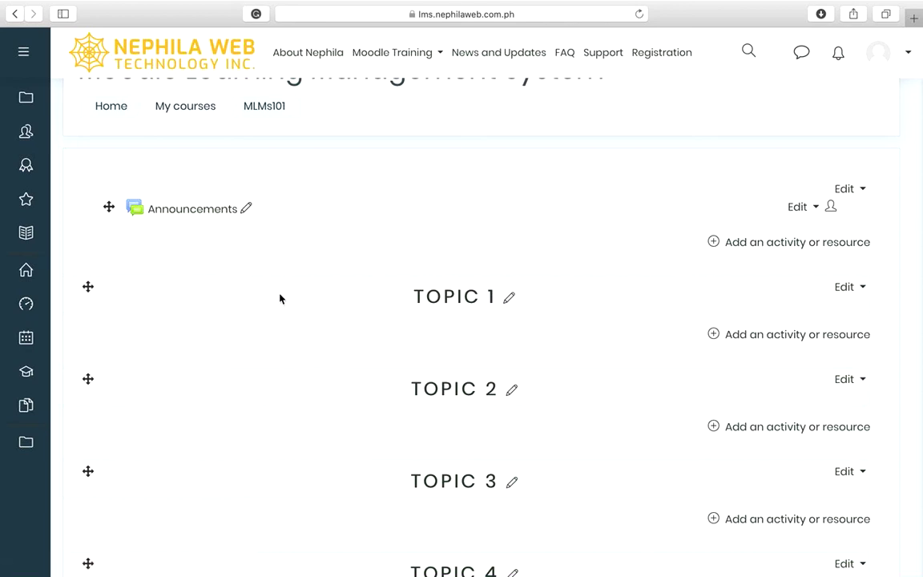
{"action": "scroll", "coordinate": [410, 360], "scroll_direction": "up", "scroll_amount": 2}
{"action": "scroll", "coordinate": [411, 361], "scroll_direction": "down", "scroll_amount": 2}
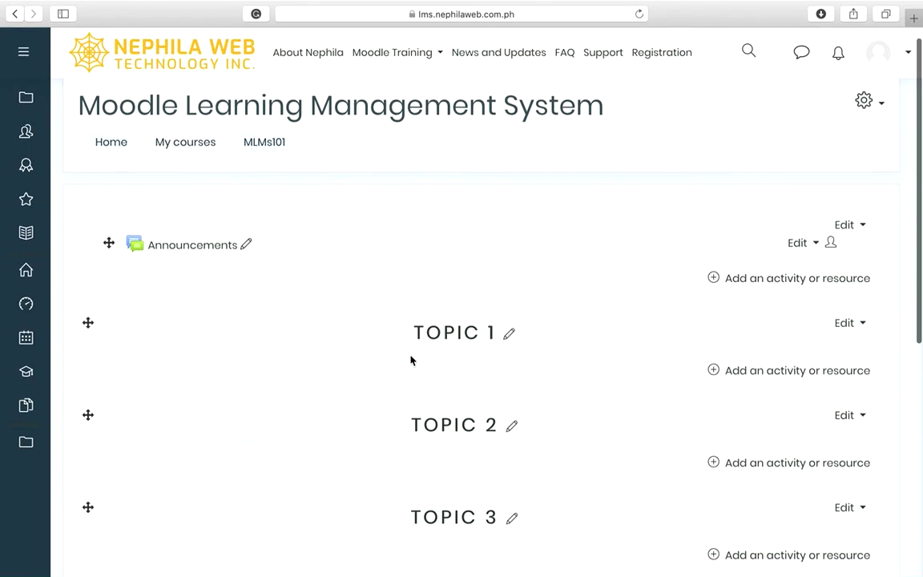
{"action": "scroll", "coordinate": [410, 361], "scroll_direction": "down", "scroll_amount": 3}
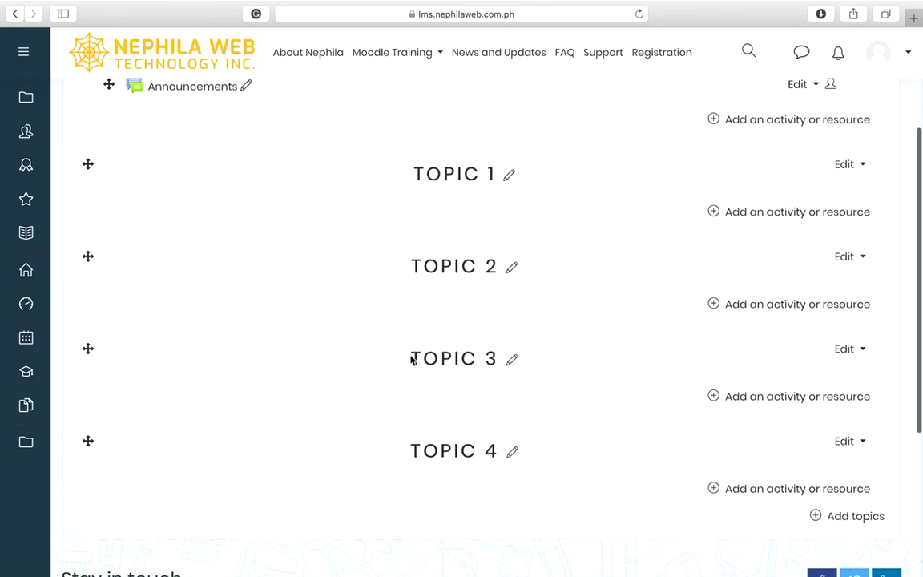
Reopen the activity and resource choices for Topic 1, close them, and try to move the Topic 1 section upward
{"action": "scroll", "coordinate": [410, 360], "scroll_direction": "up", "scroll_amount": 2}
{"action": "scroll", "coordinate": [410, 360], "scroll_direction": "up", "scroll_amount": 1}
{"action": "left_click", "coordinate": [778, 346]}
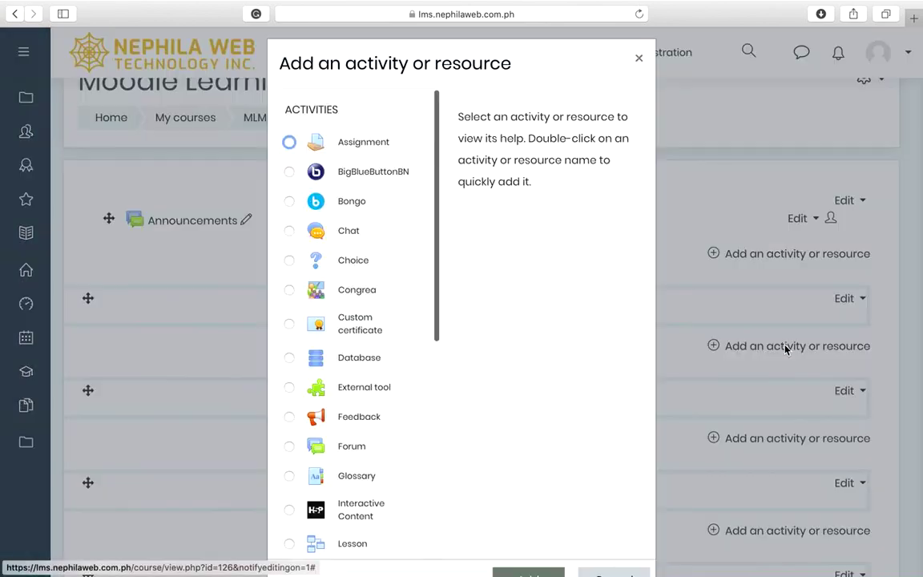
{"action": "left_click", "coordinate": [638, 59]}
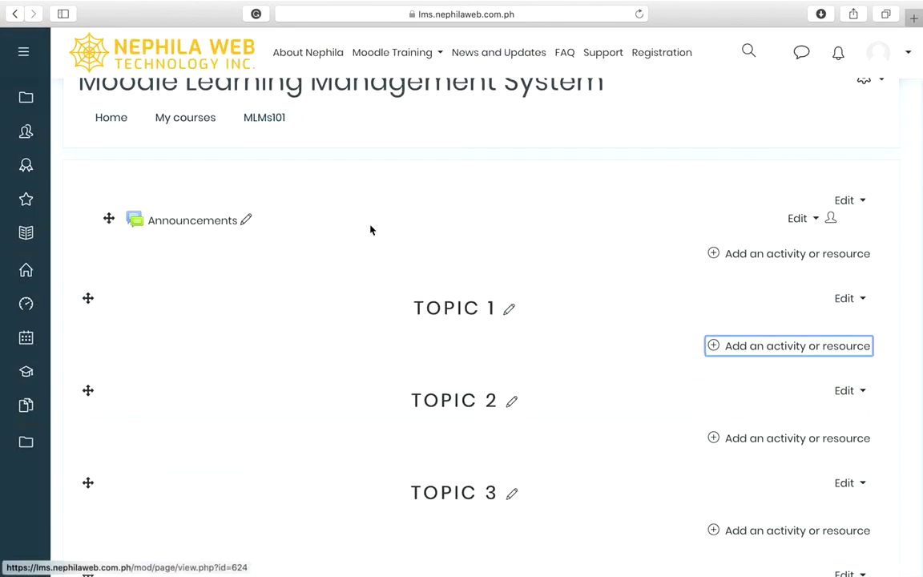
{"action": "left_click_drag", "start_coordinate": [88, 298], "coordinate": [109, 247]}
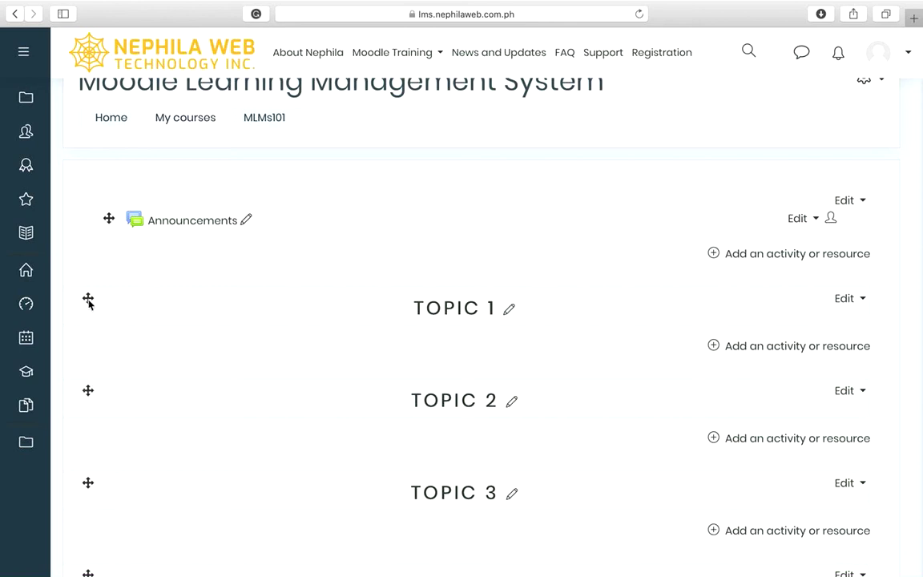
{"action": "scroll", "coordinate": [391, 238], "scroll_direction": "up", "scroll_amount": 2}
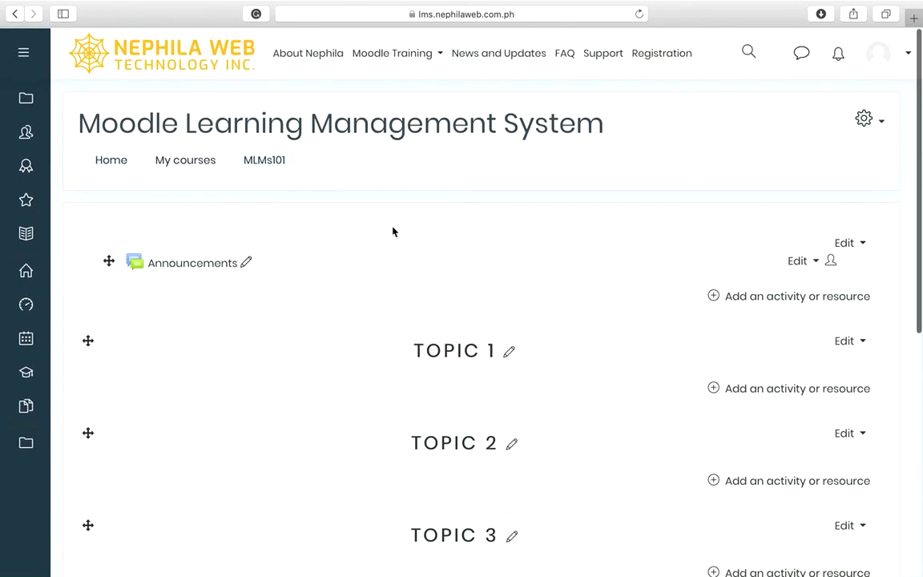